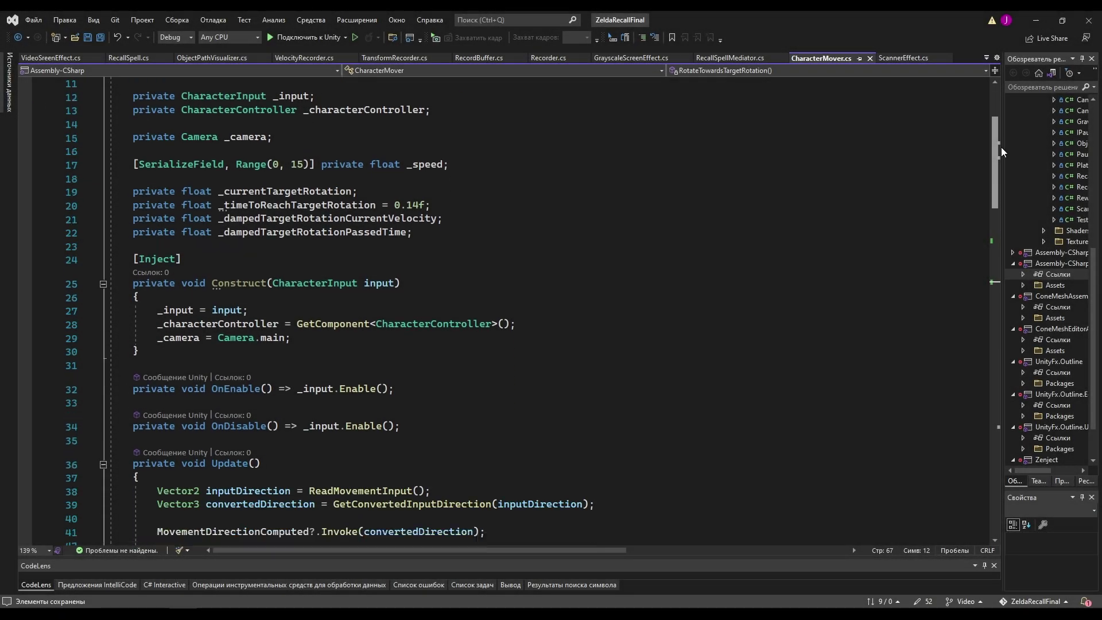
Scroll the CharacterMover.cs code down toward its Update method.
left_click_drag(1001, 150, 1007, 233)
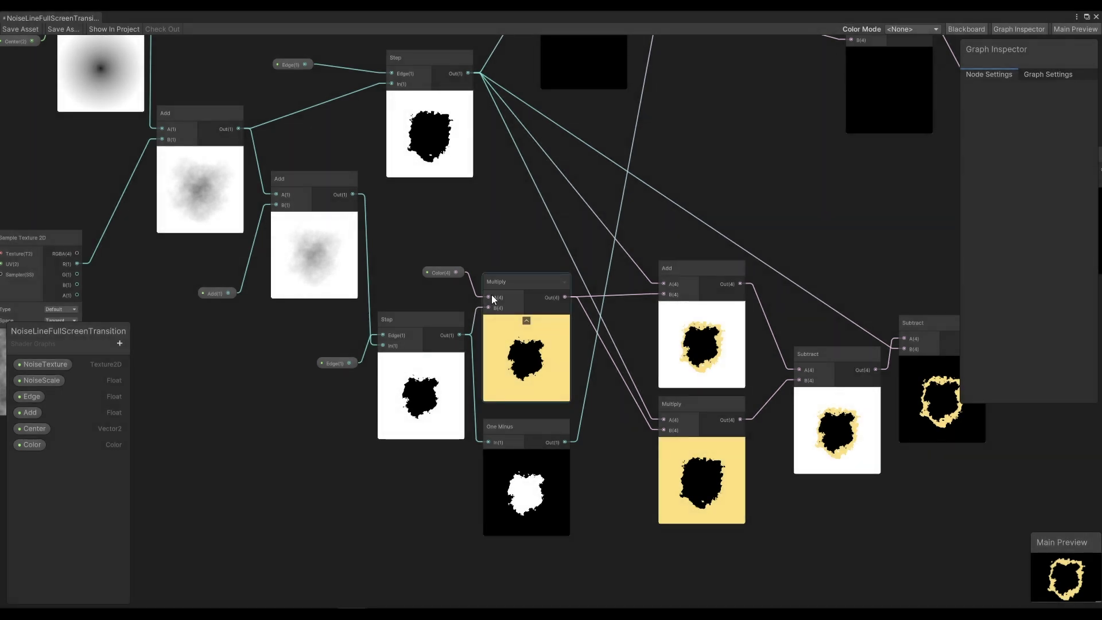
Pan across the noise-line transition graph, then browse the Craters and Gabor 512x512 noise textures.
mouse_move(492, 295)
middle_mouse_down()
mouse_move(443, 354)
mouse_move(439, 196)
middle_mouse_up()
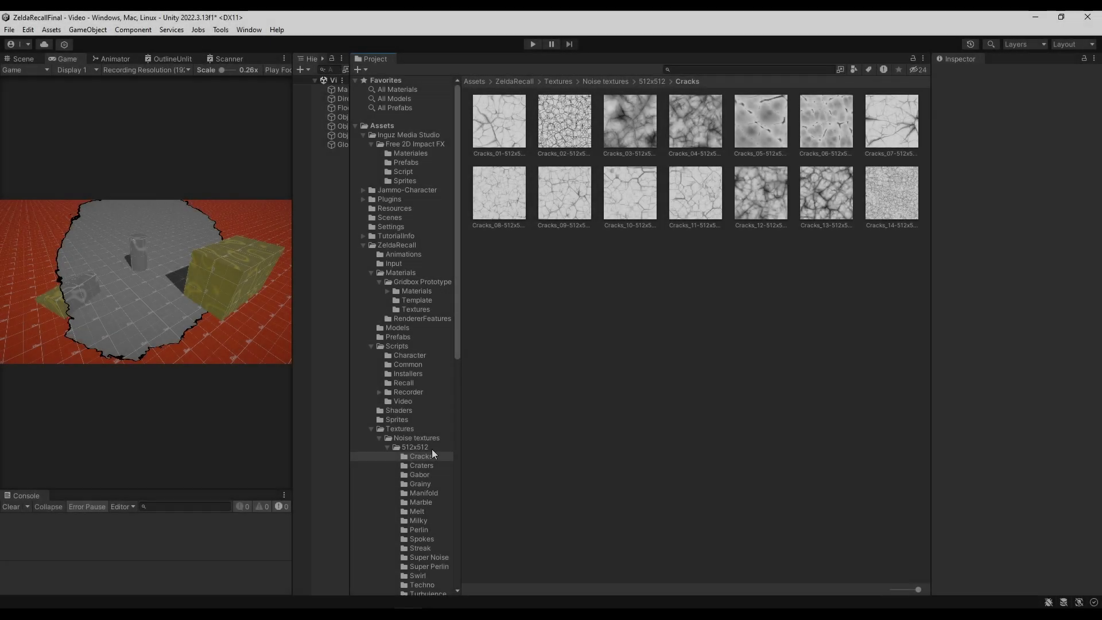
left_click(424, 465)
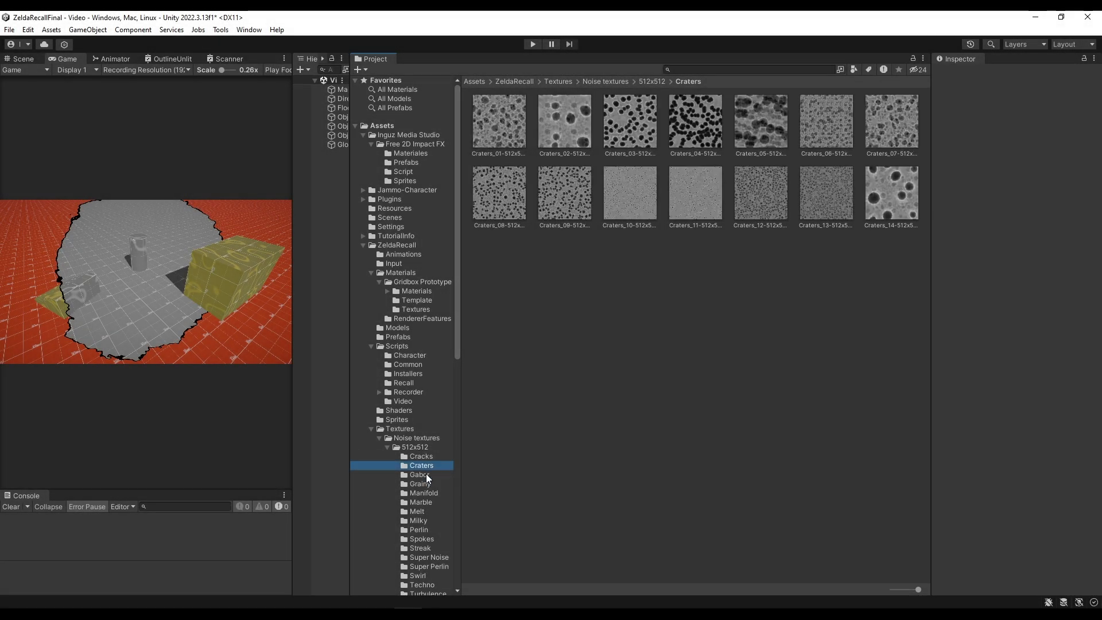
left_click(426, 475)
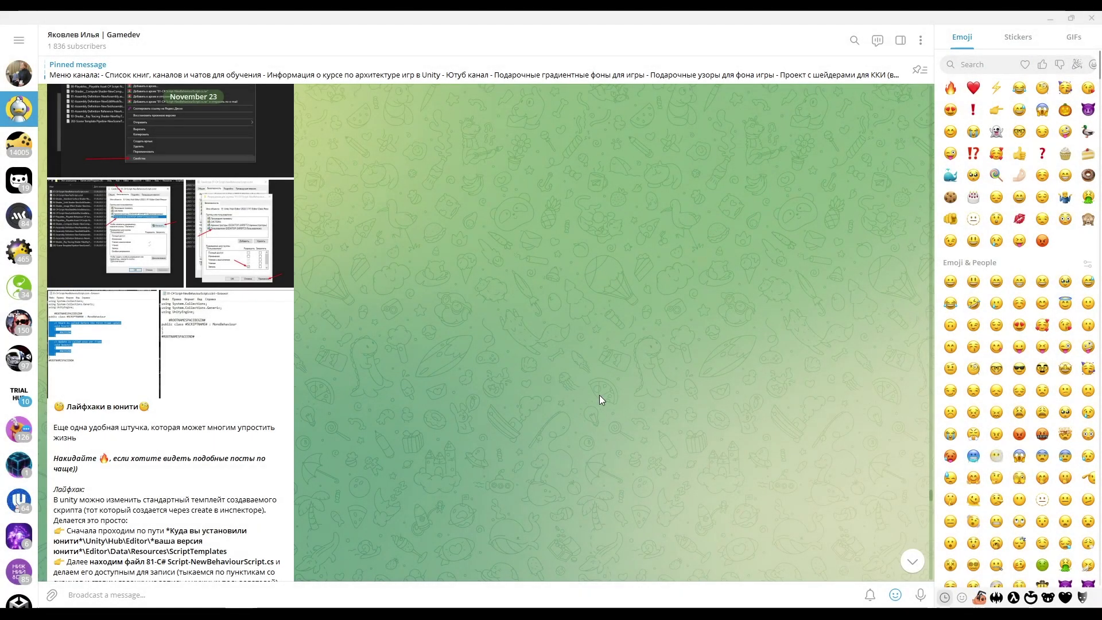
scroll(608, 395, "up", 2)
scroll(613, 392, "up", 3)
scroll(613, 392, "up", 4)
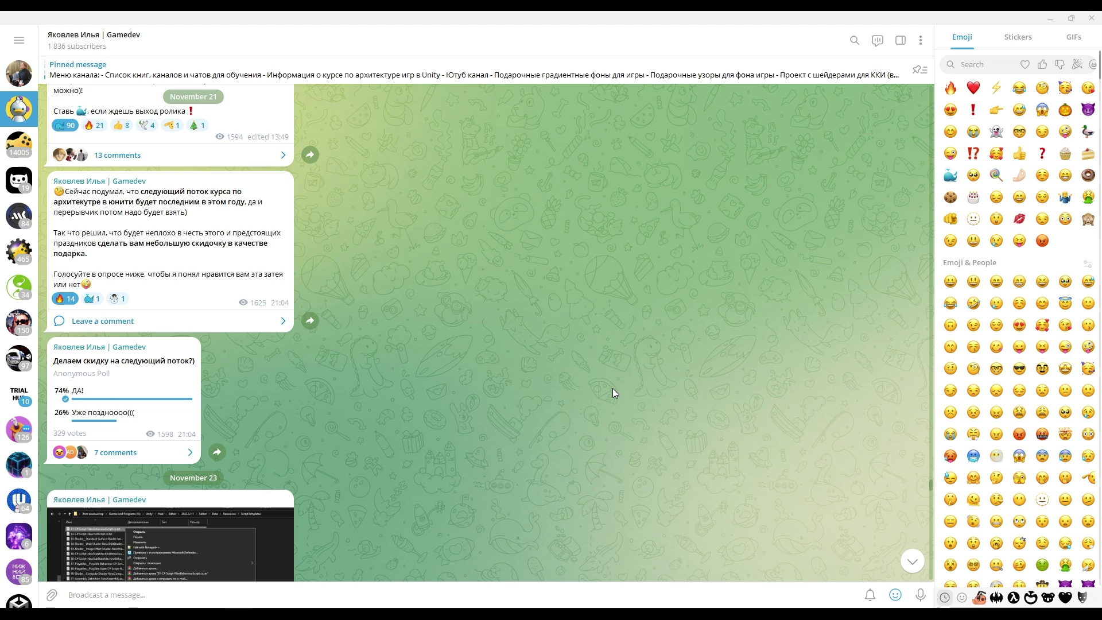
scroll(613, 393, "up", 4)
left_click(316, 66)
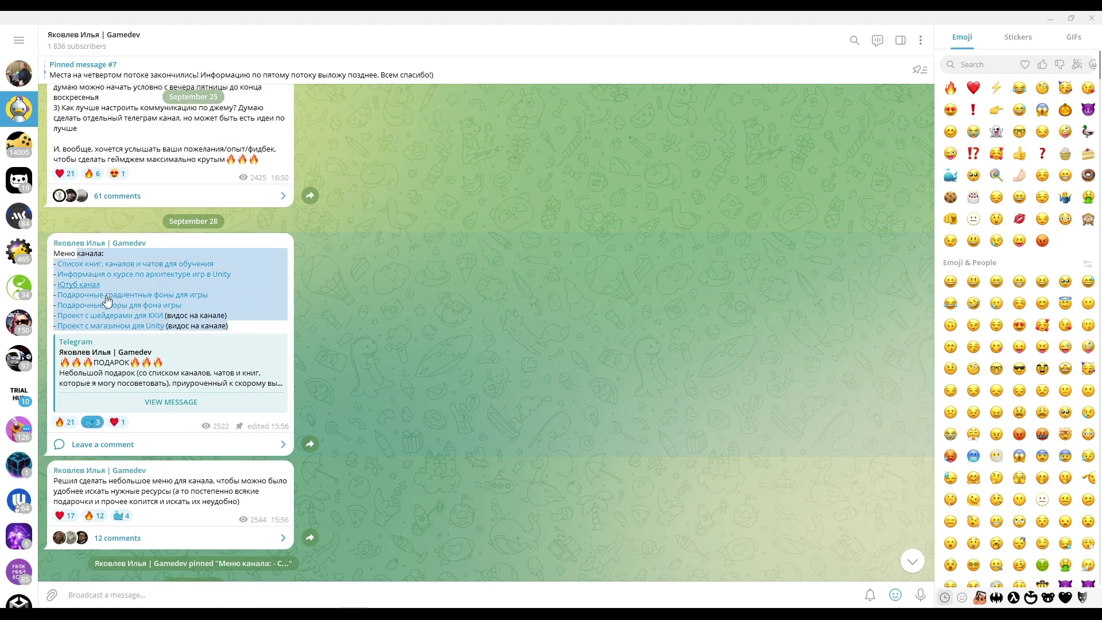
left_click(279, 301)
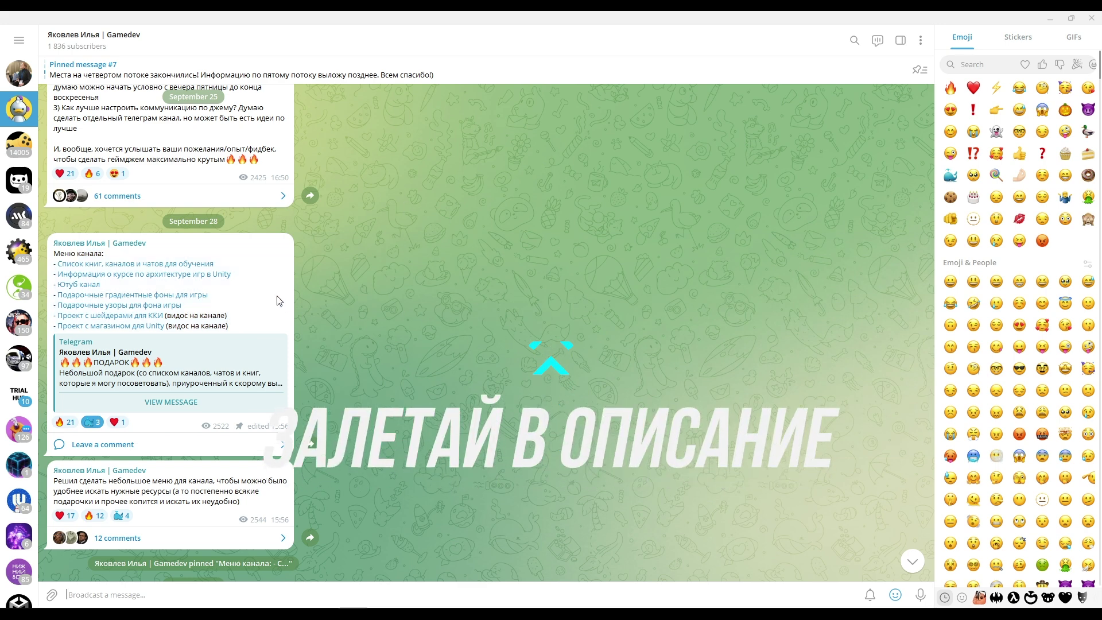
scroll(418, 301, "down", 4)
scroll(236, 287, "down", 5)
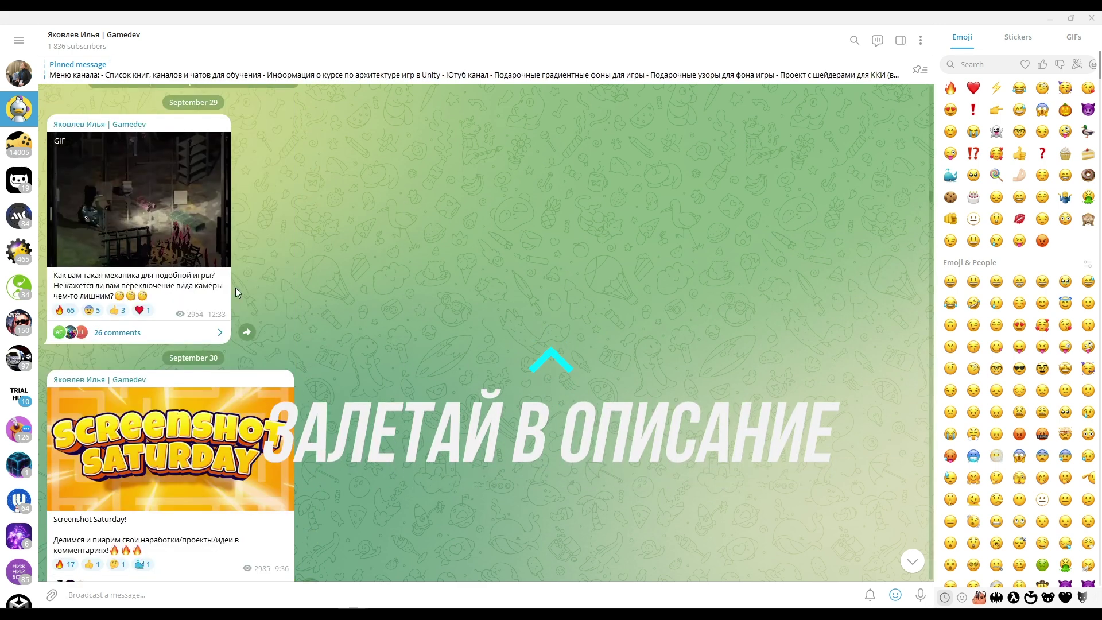
scroll(500, 337, "down", 3)
scroll(320, 370, "down", 4)
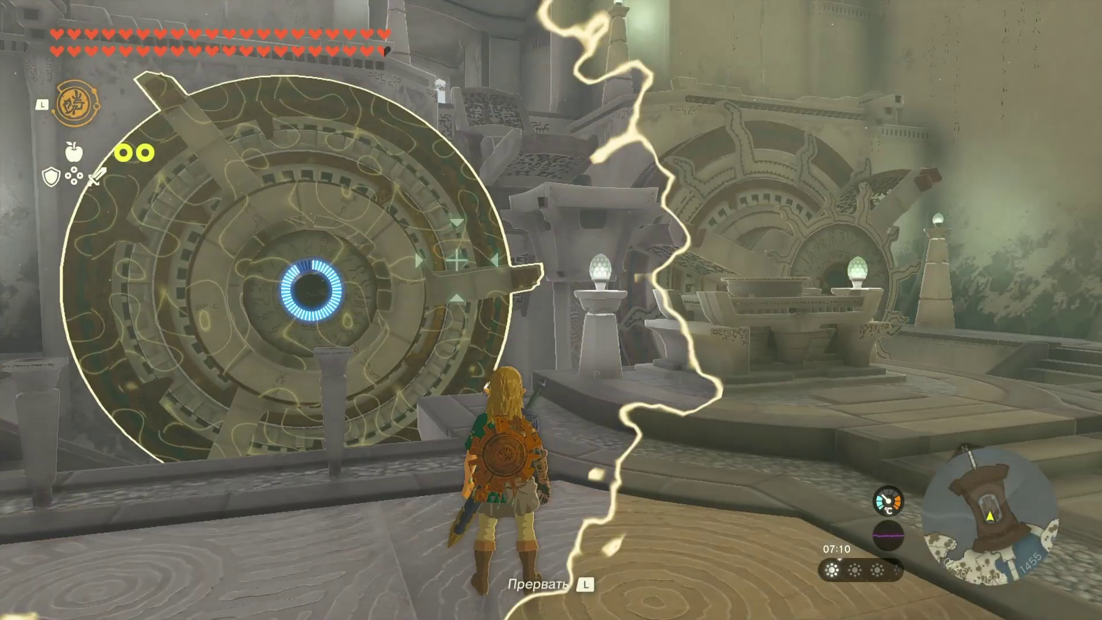
Interrupt the stone disc's rewind with L to return to Recall targeting.
key("l")
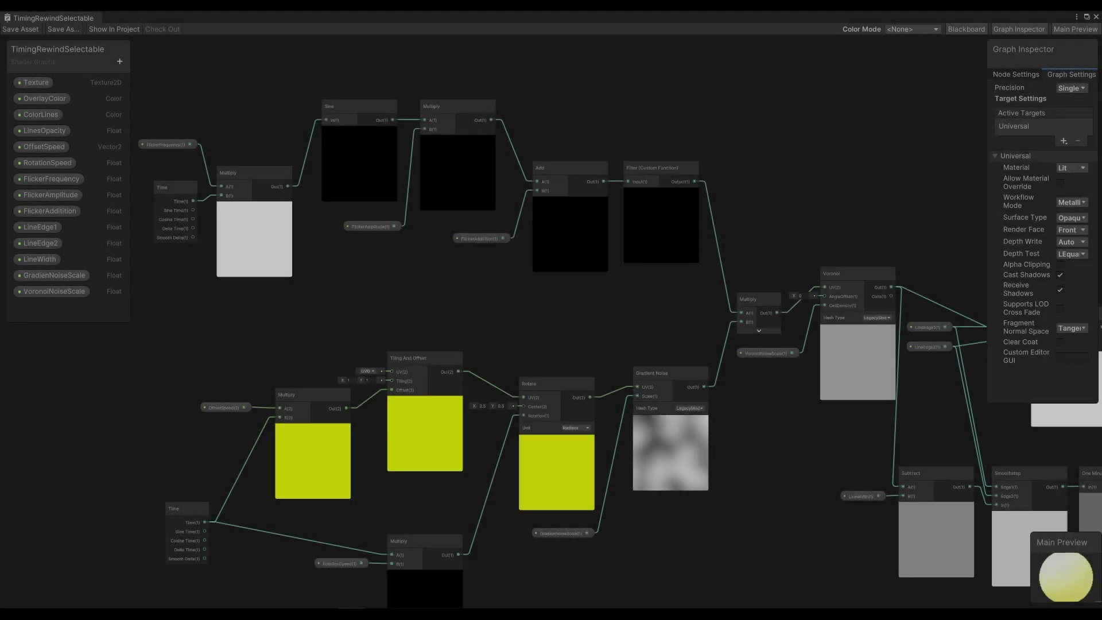
Pan and zoom the TimingRewindSelectable graph to bring its noise nodes into view.
mouse_move(644, 307)
middle_mouse_down()
mouse_move(627, 278)
mouse_move(541, 235)
mouse_move(438, 279)
middle_mouse_up()
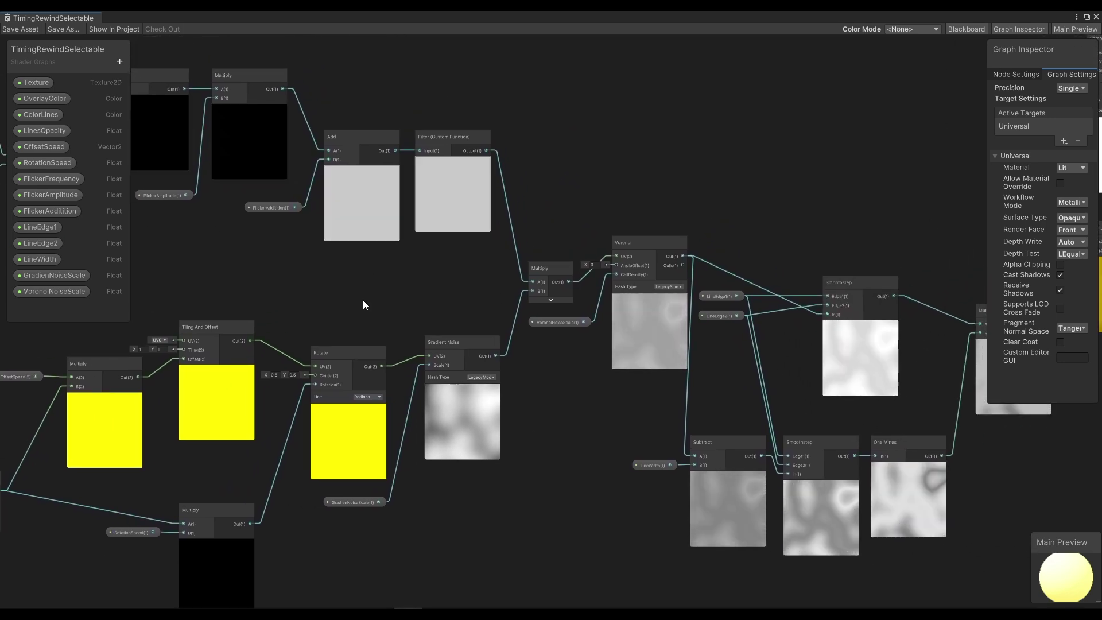
scroll(431, 321, "down", 1)
middle_click_drag(431, 322, 481, 322)
scroll(604, 308, "up", 2)
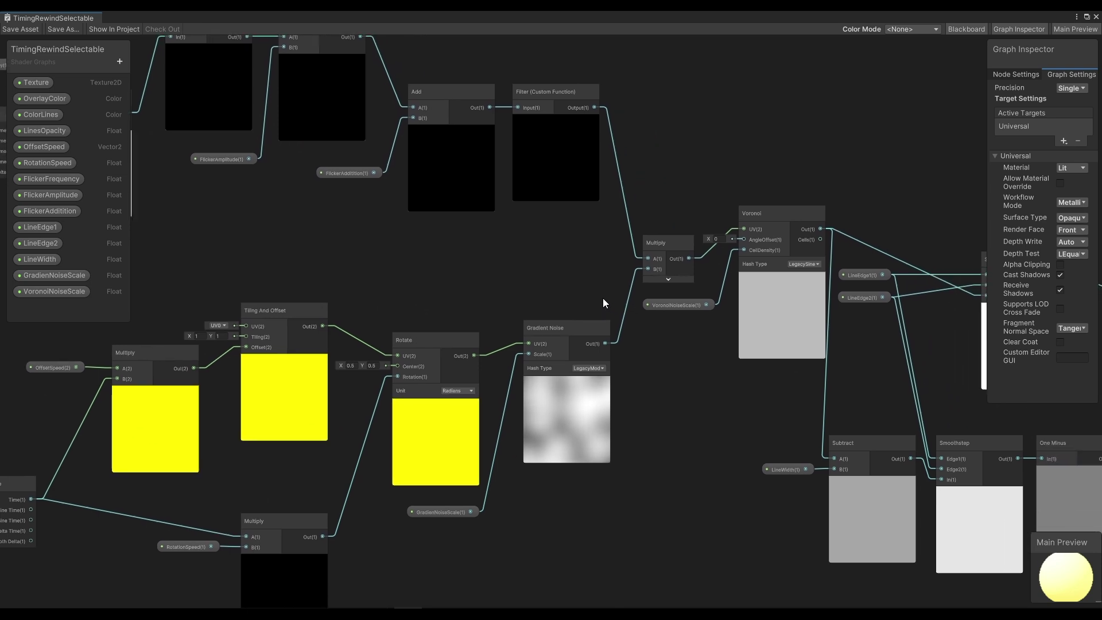
Select the Voronoi noise nodes and both Smoothstep nodes, then view the Time and Sine flicker nodes.
left_click_drag(778, 435, 779, 435)
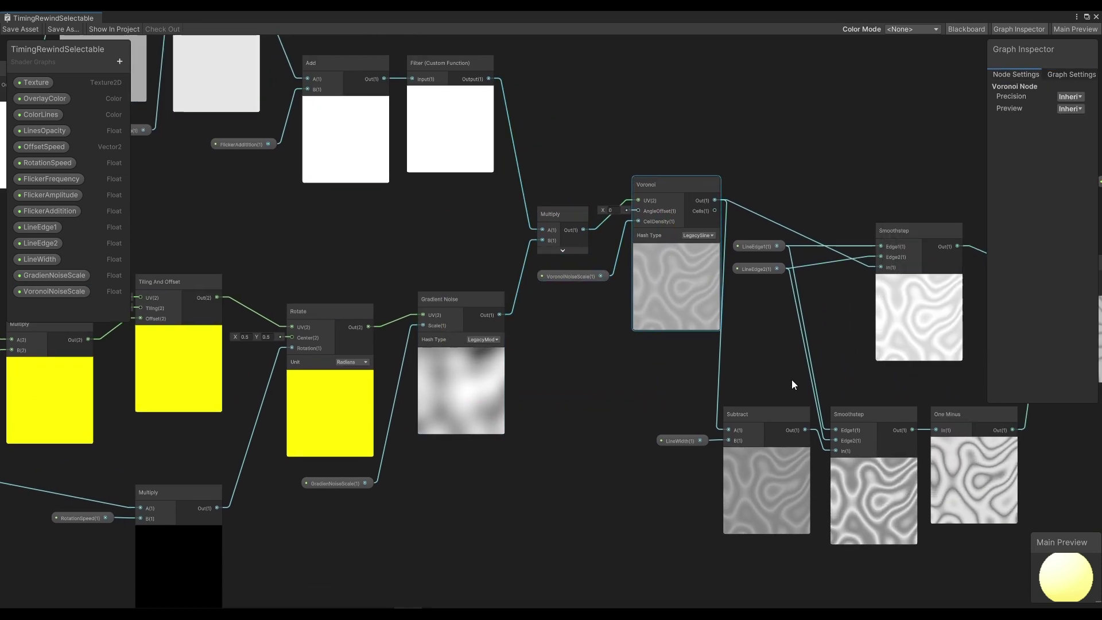
middle_click_drag(788, 340, 563, 197)
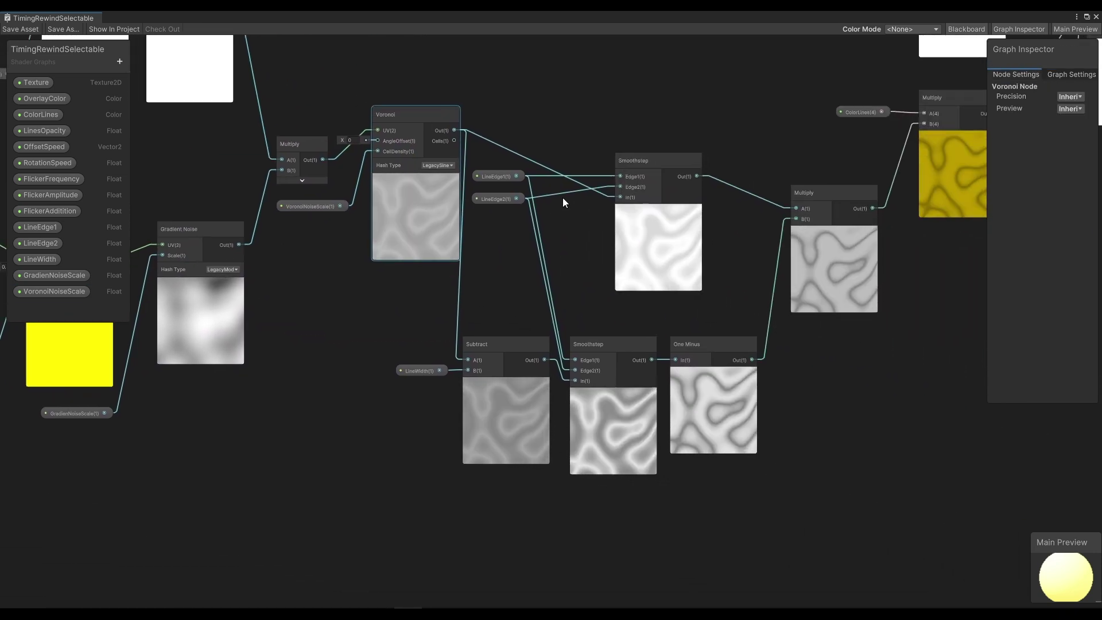
left_click_drag(611, 110, 648, 401)
scroll(690, 373, "down", 2)
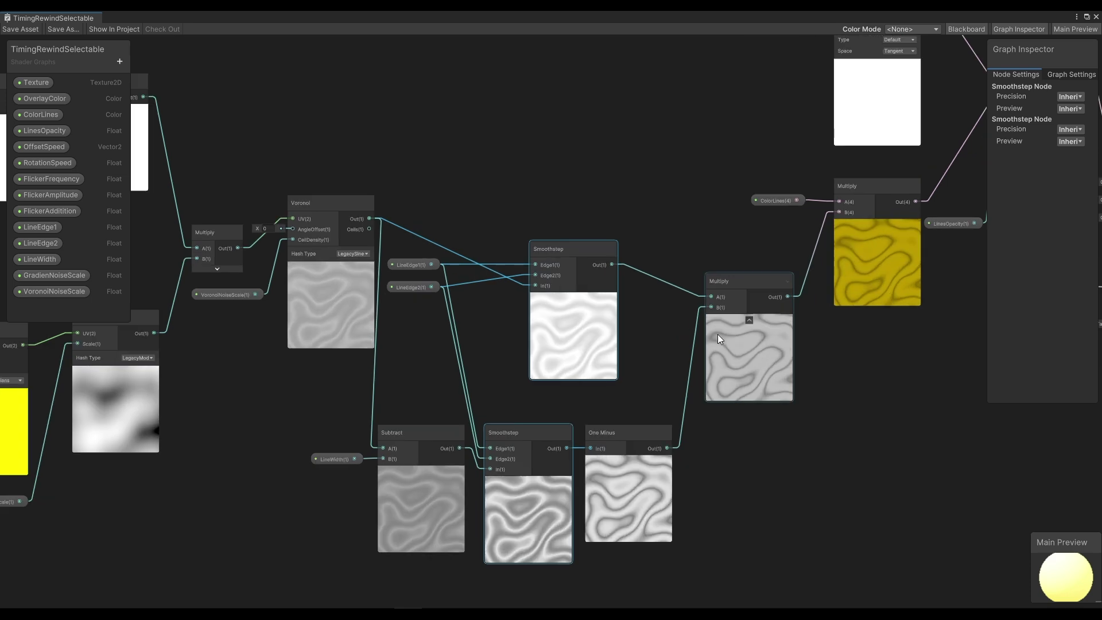
middle_click_drag(753, 370, 420, 320)
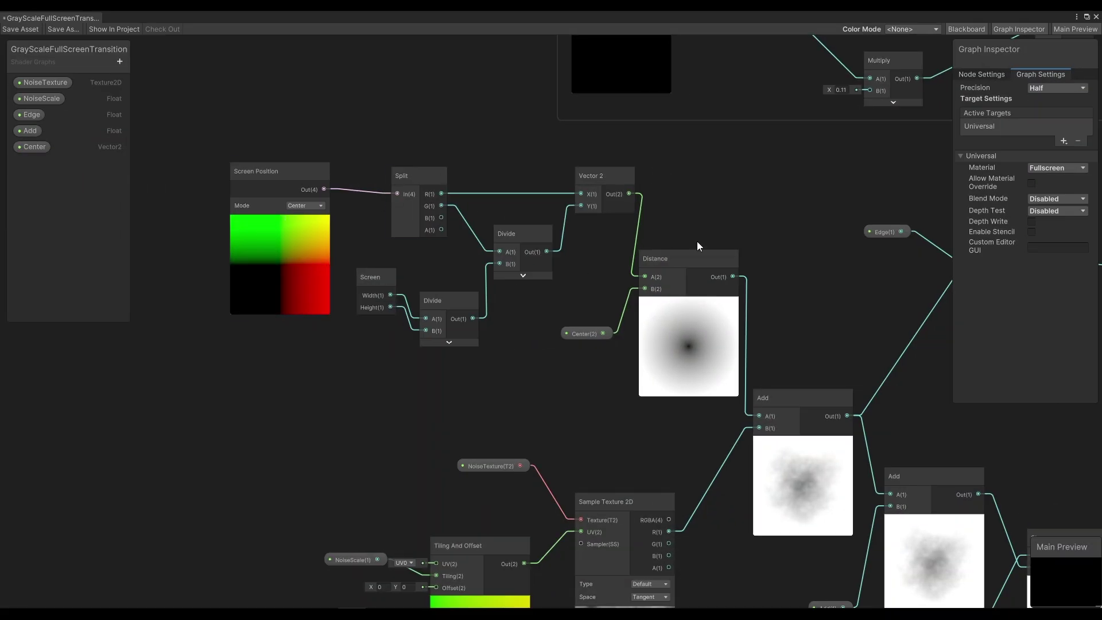
Highlight the Screen Position-to-Distance mask nodes, then just the Center property node.
scroll(698, 246, "down", 2)
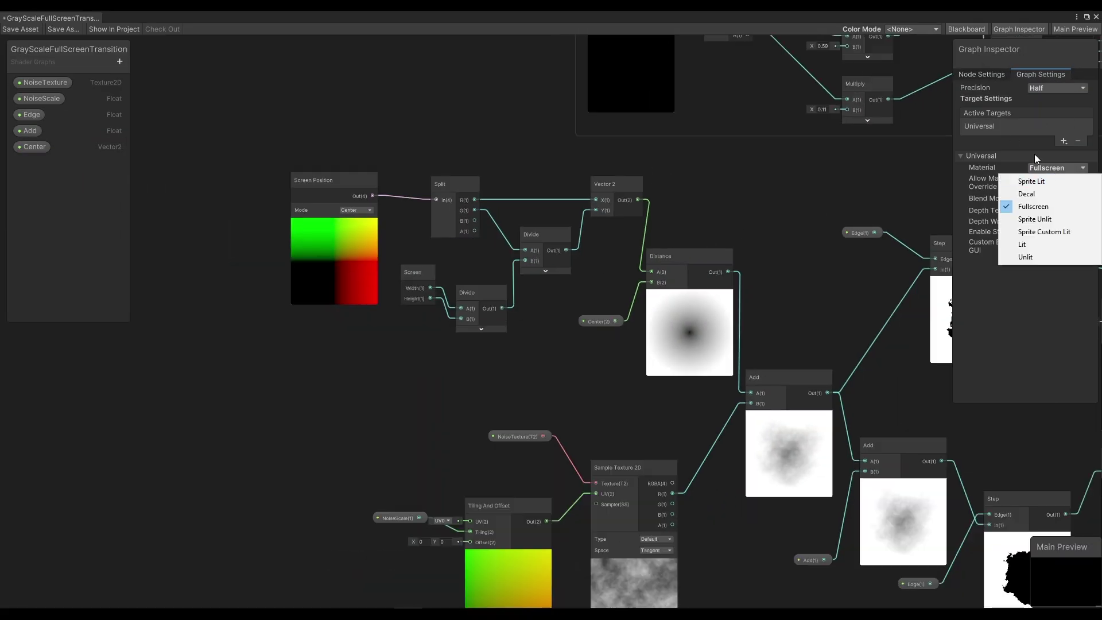
left_click_drag(708, 376, 670, 323)
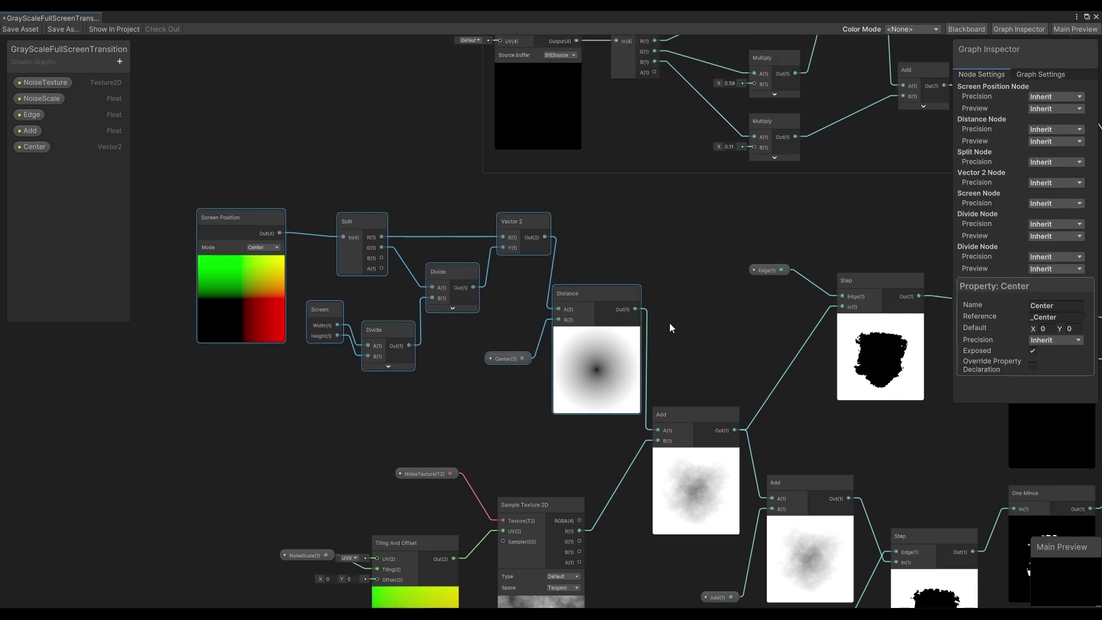
left_click(509, 345)
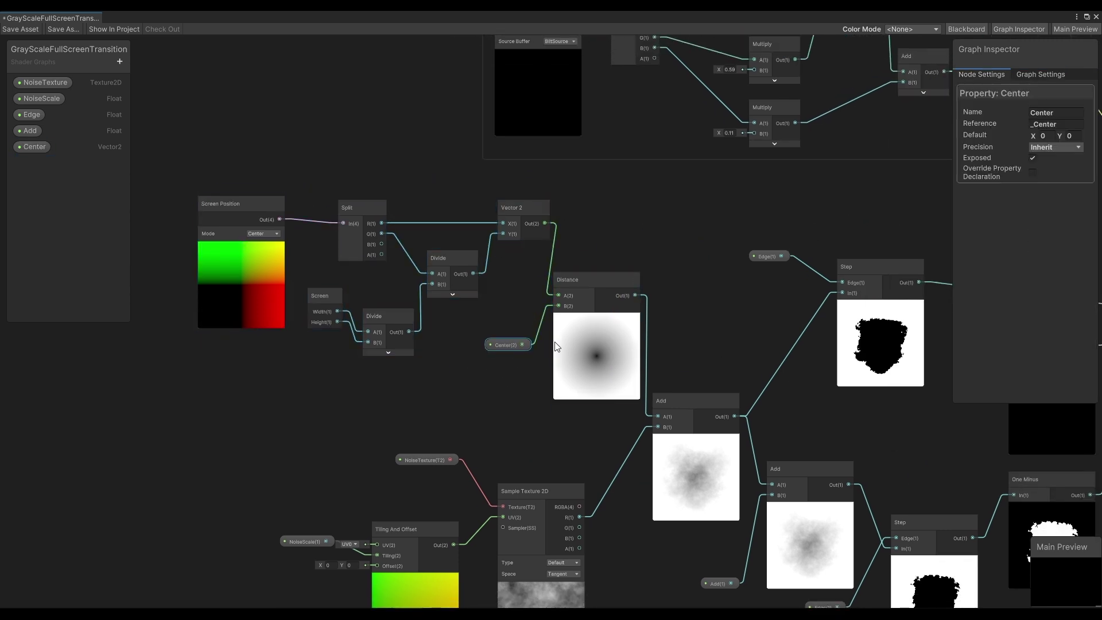
Inspect the Grayscale group's nodes, then select only its Split node.
middle_click_drag(766, 251, 500, 475)
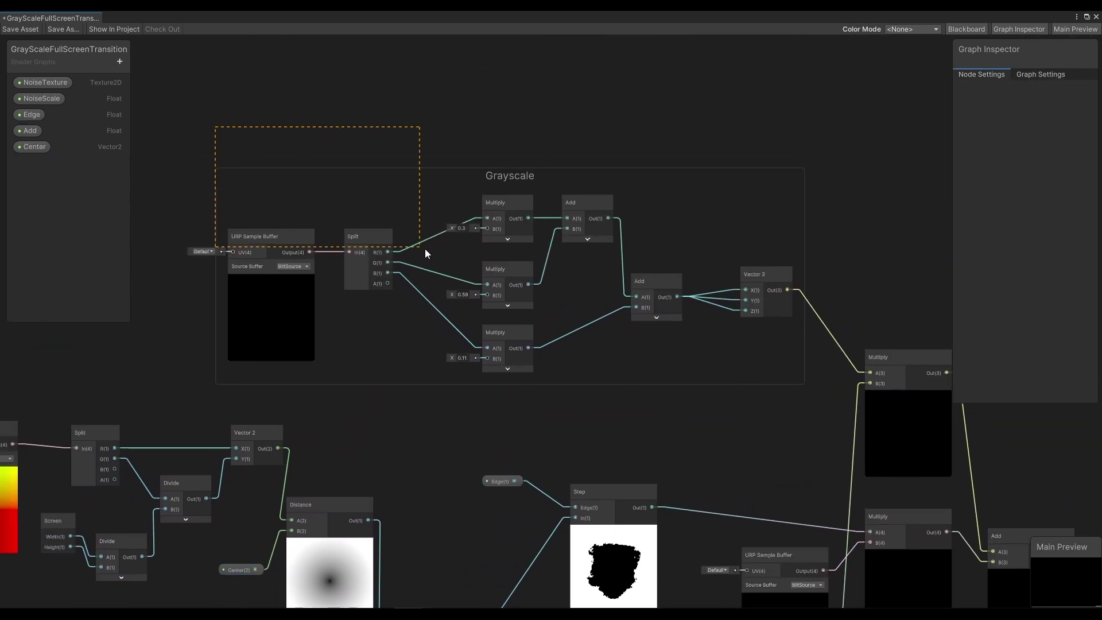
left_click_drag(854, 416, 855, 413)
scroll(603, 283, "up", 2)
scroll(546, 253, "up", 3)
scroll(645, 233, "down", 3)
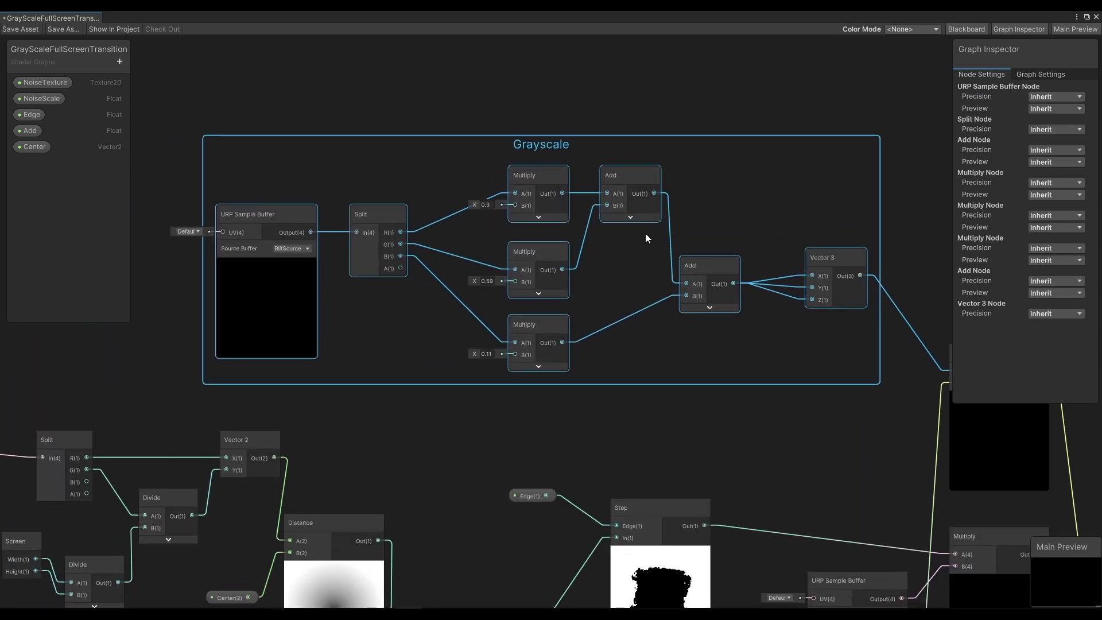
left_click(474, 236)
left_click(393, 216)
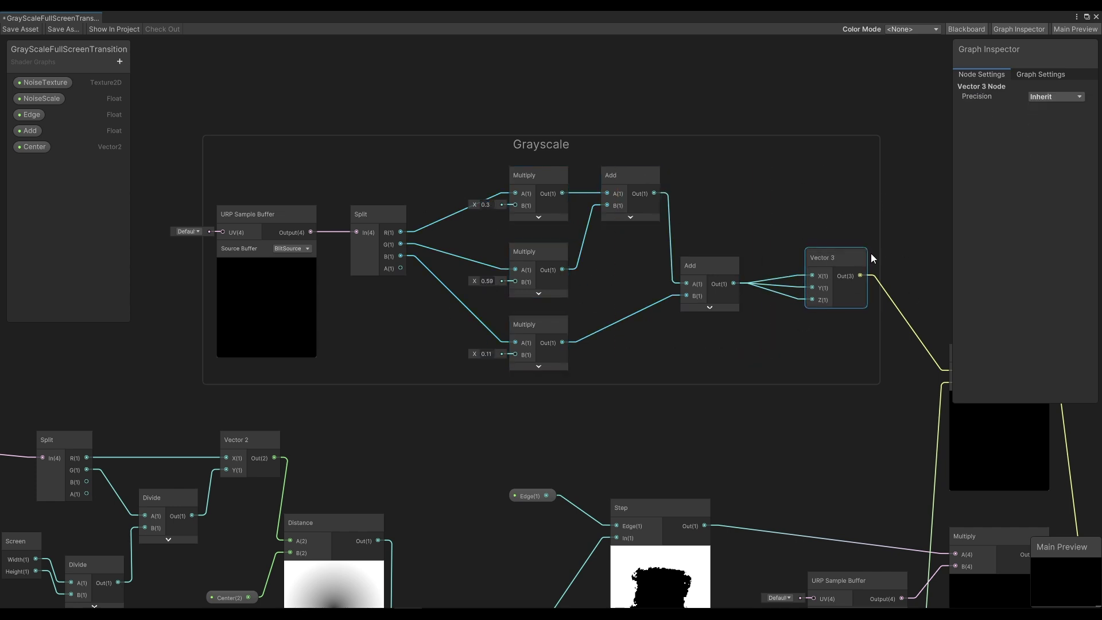
Navigate to and select the noise texture sampling nodes.
middle_click_drag(400, 461, 642, 71)
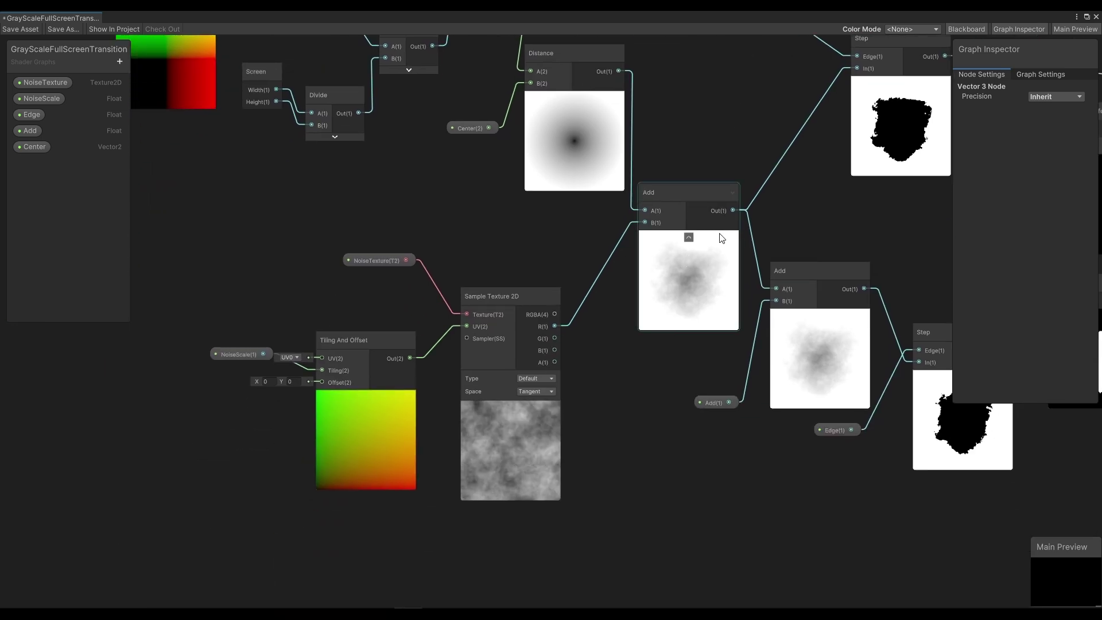
middle_click_drag(672, 356, 655, 202)
scroll(388, 320, "down", 2)
left_click_drag(404, 304, 445, 307)
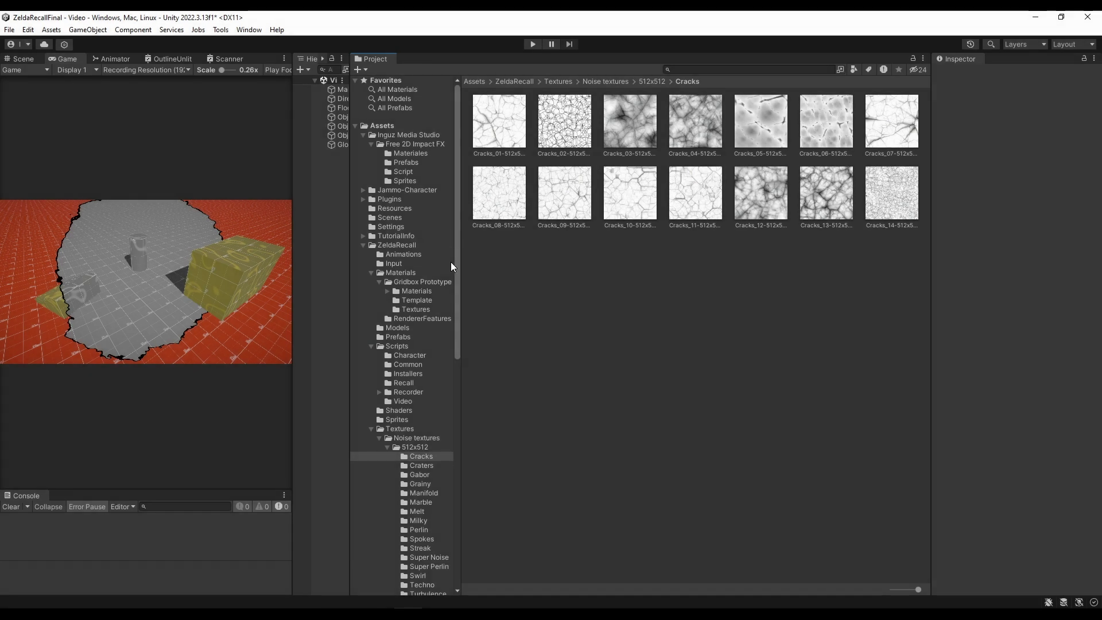
Browse the Craters, Gabor and Marble 512x512 noise texture sets in the Project window.
left_click(430, 466)
left_click(419, 475)
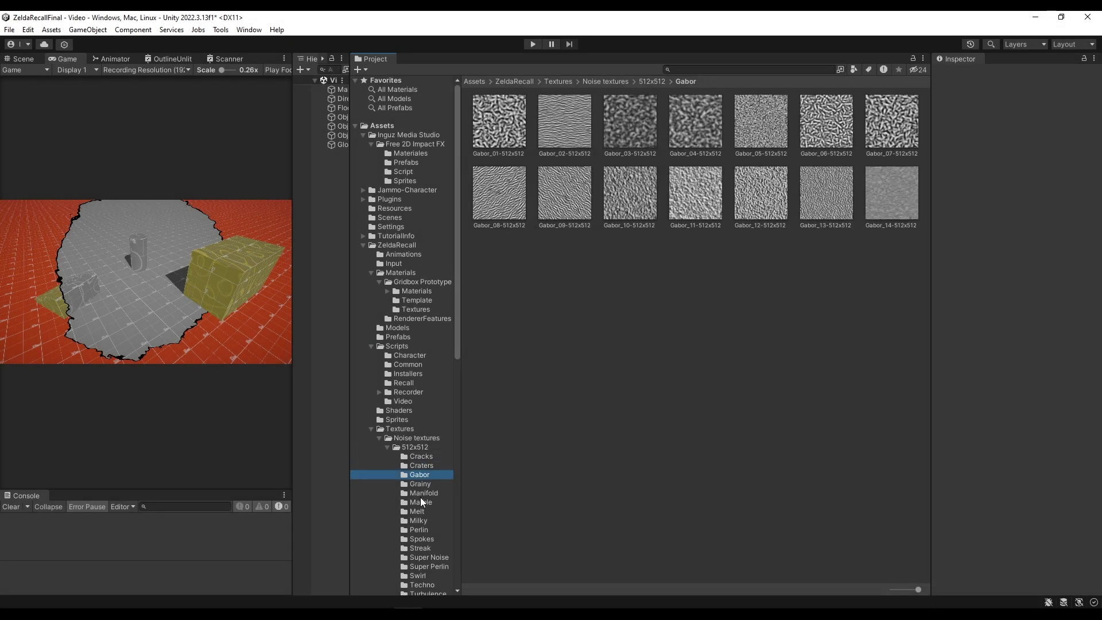
left_click(422, 503)
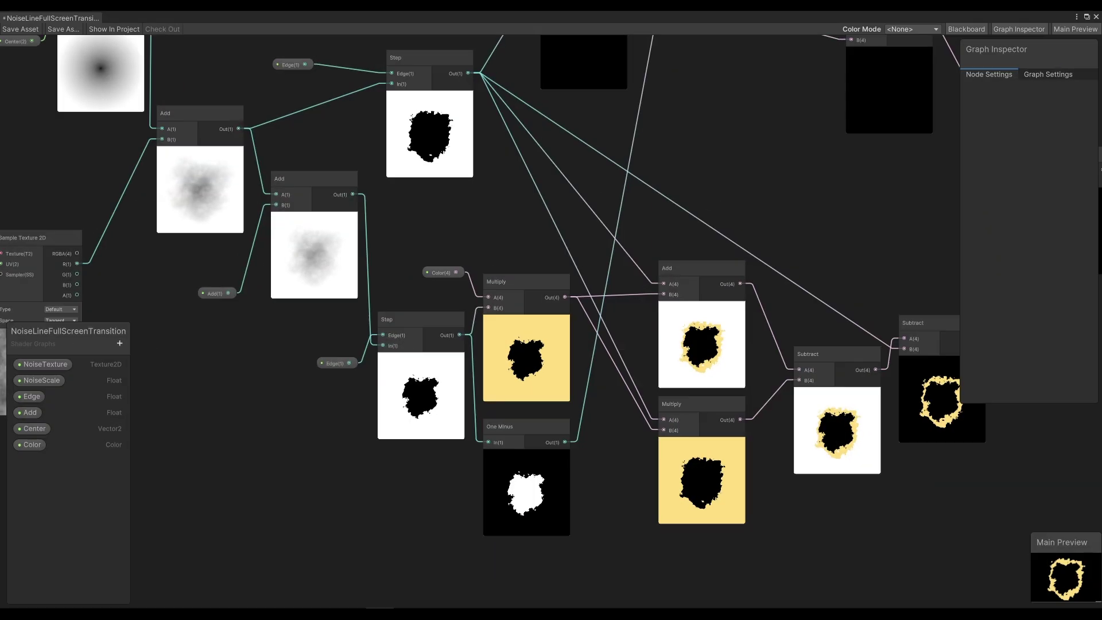
middle_click_drag(475, 264, 571, 358)
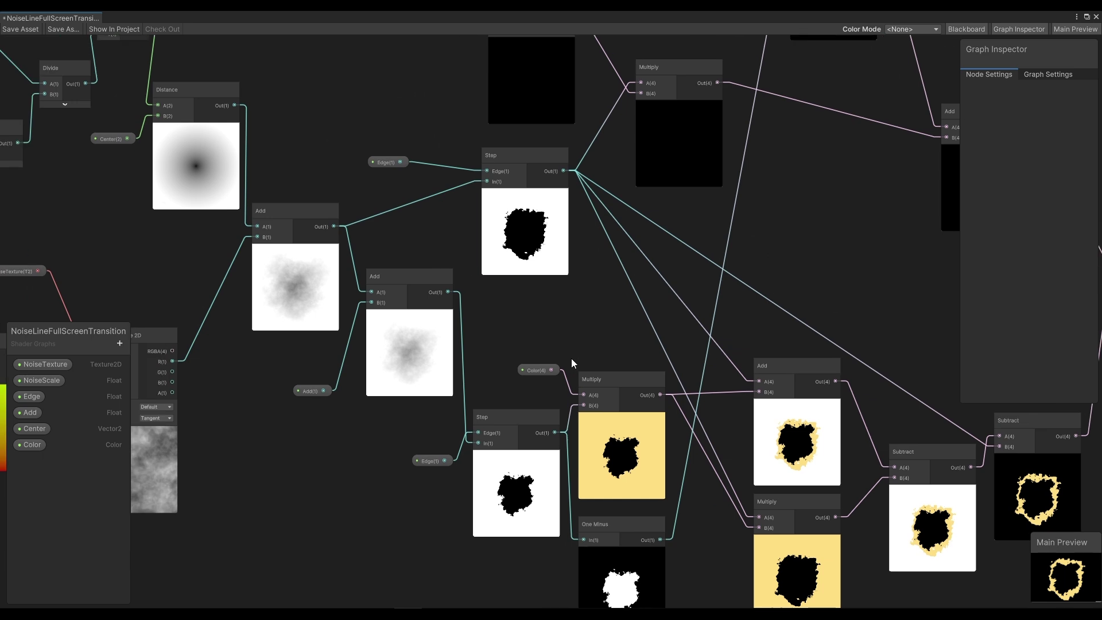
mouse_move(639, 295)
middle_mouse_down()
mouse_move(484, 191)
mouse_move(448, 214)
mouse_move(458, 193)
middle_mouse_up()
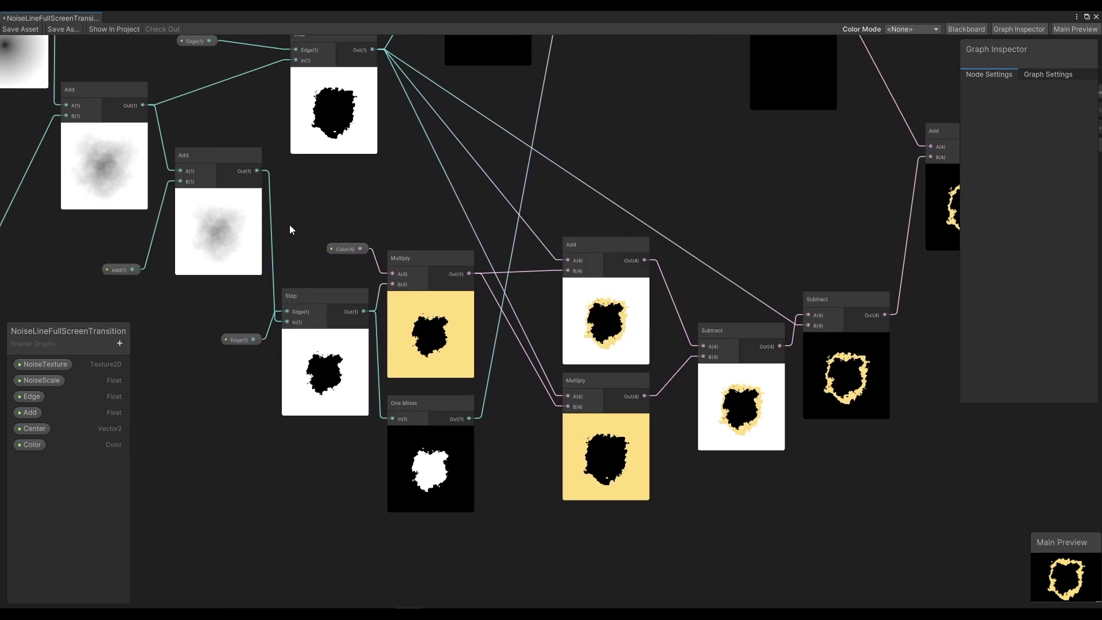
left_click_drag(914, 528, 914, 527)
middle_click_drag(834, 367, 676, 357)
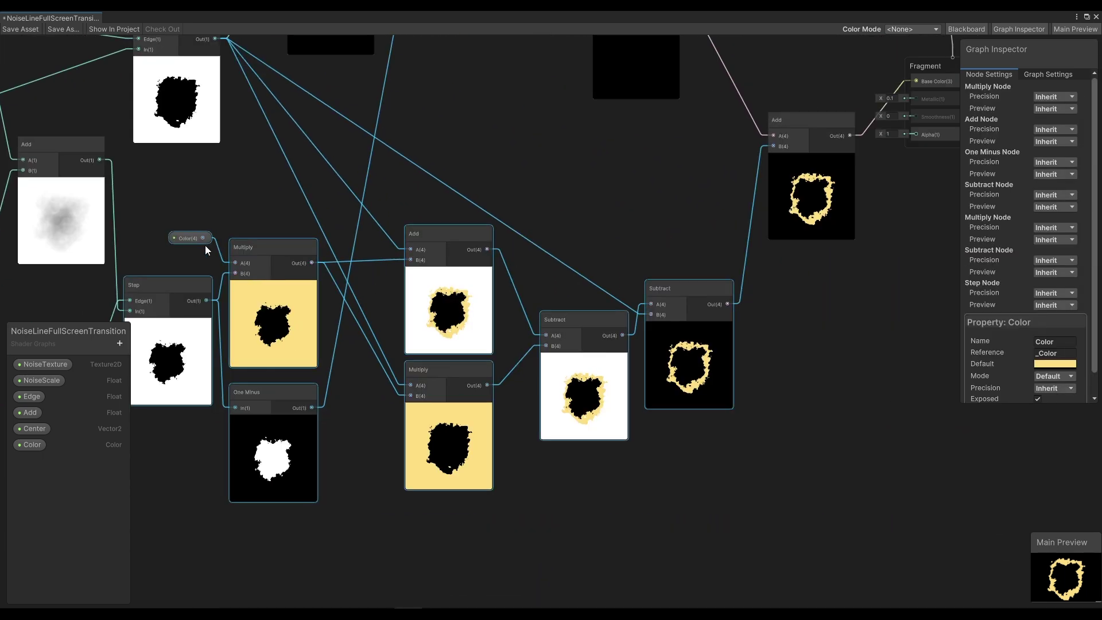
left_click(846, 329)
middle_click_drag(846, 329, 826, 411)
left_click_drag(730, 167, 807, 323)
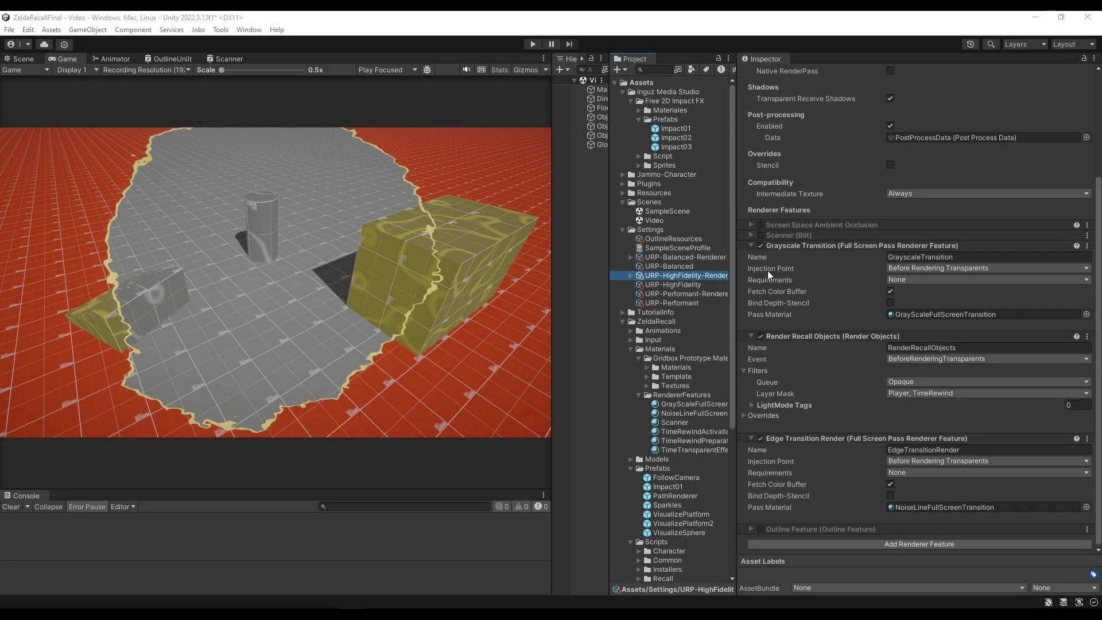
Review the URP renderer's features in the Inspector and select the Grayscale Transition feature's name.
scroll(769, 275, "up", 2)
scroll(893, 314, "up", 2)
scroll(902, 272, "down", 5)
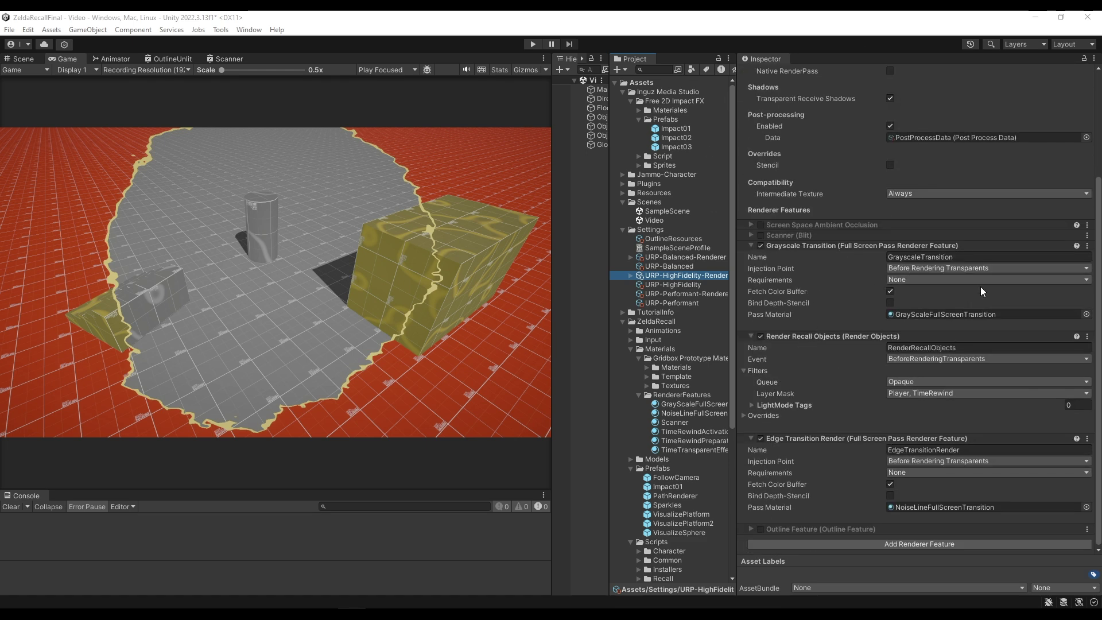
left_click(921, 259)
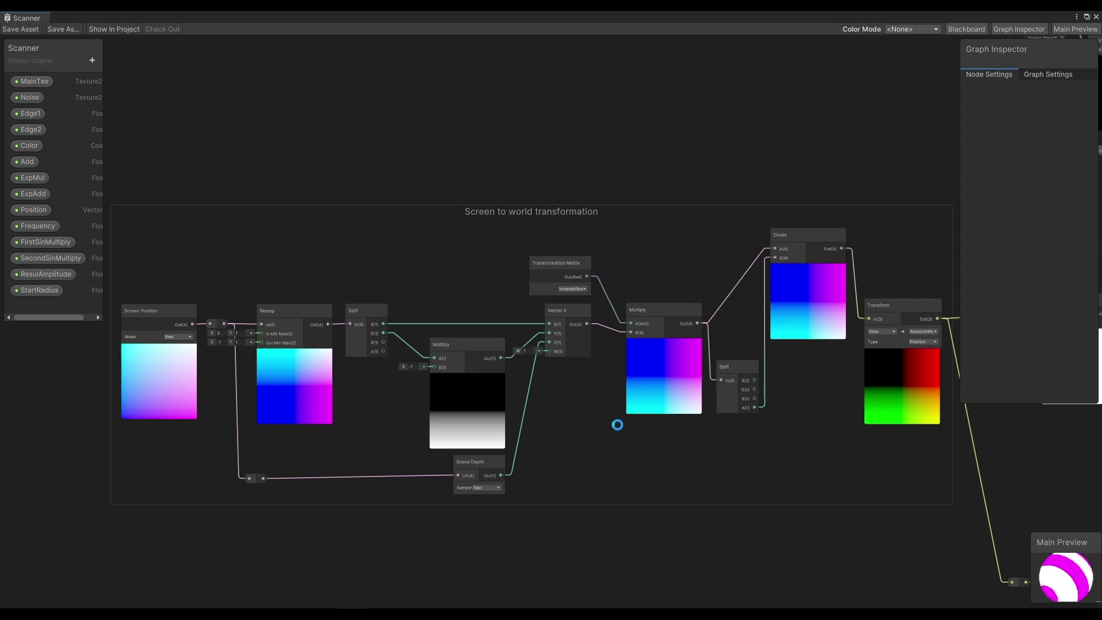
Nudge the Scanner graph view and highlight the screen-to-world transformation nodes.
middle_click_drag(618, 424, 609, 409)
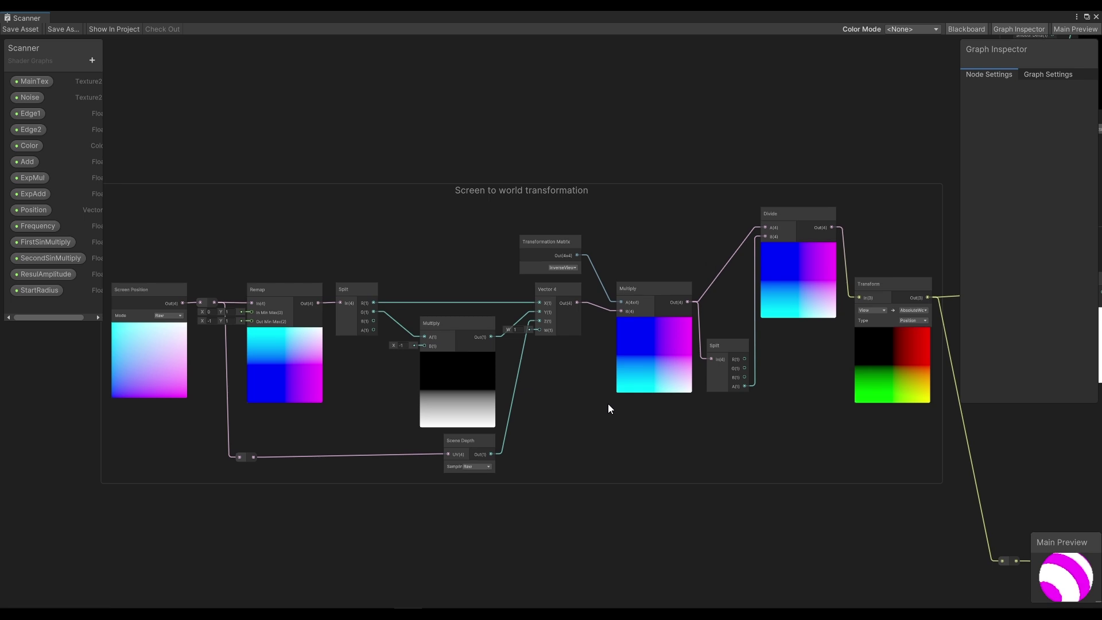
middle_click_drag(344, 270, 352, 271)
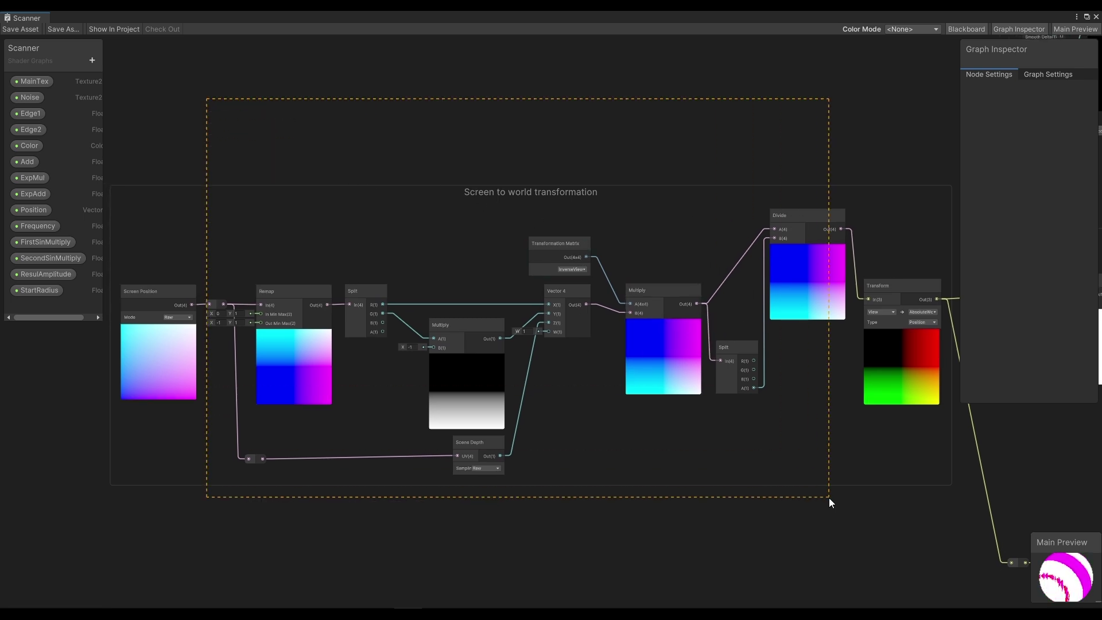
left_click_drag(829, 498, 829, 498)
left_click(796, 524)
Zoom out over the full Scanner graph and select a cluster of its nodes.
scroll(727, 415, "down", 3)
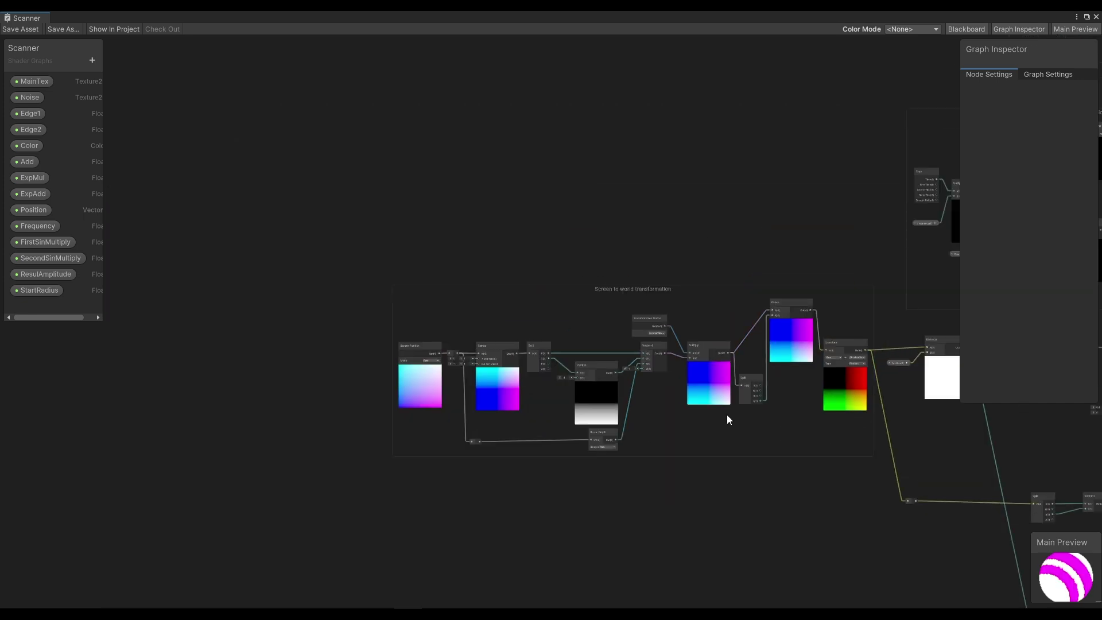
scroll(683, 359, "down", 5)
scroll(683, 360, "down", 3)
scroll(259, 264, "down", 3)
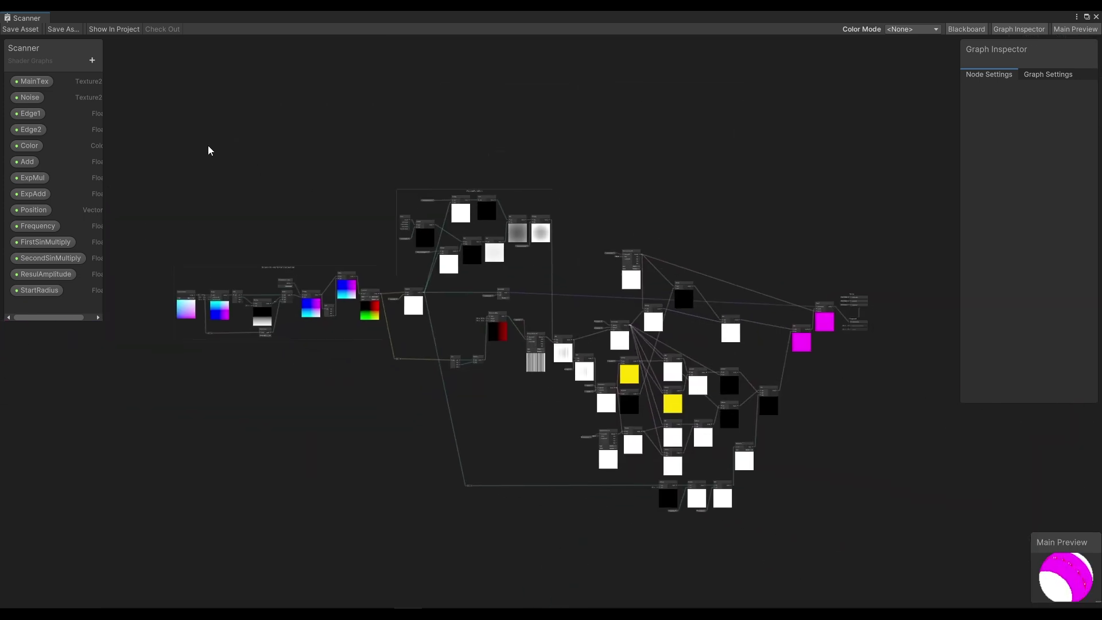
left_click_drag(823, 520, 824, 520)
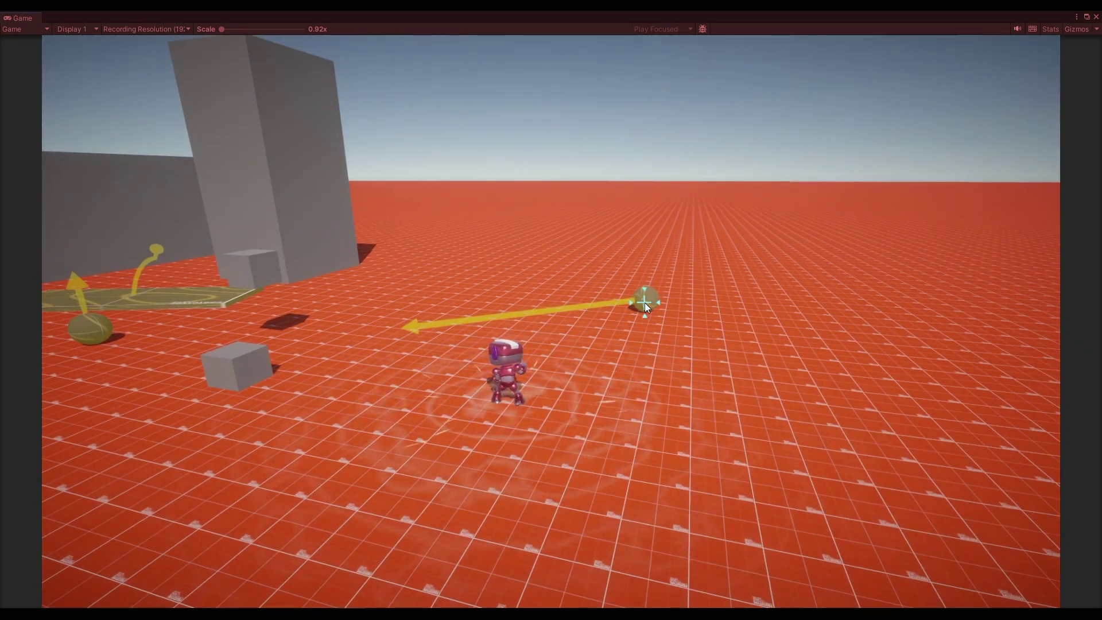
Cast Recall on the character in Play mode, turning the world grey.
left_click(645, 302)
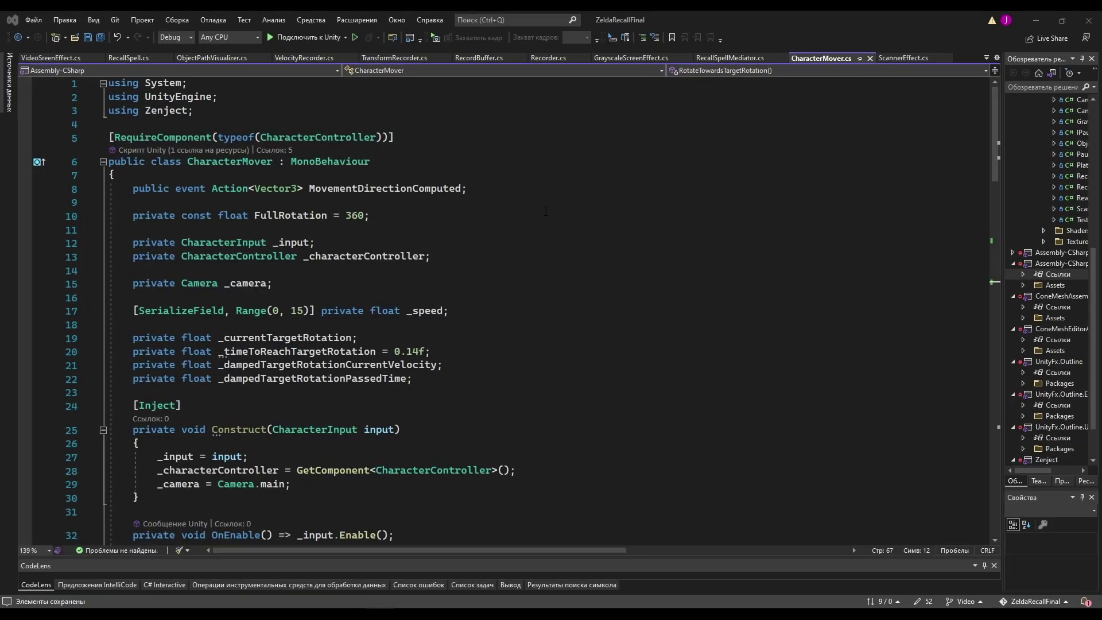
Scroll through the remaining CharacterMover.cs code, down past its Update method.
scroll(482, 191, "down", 2)
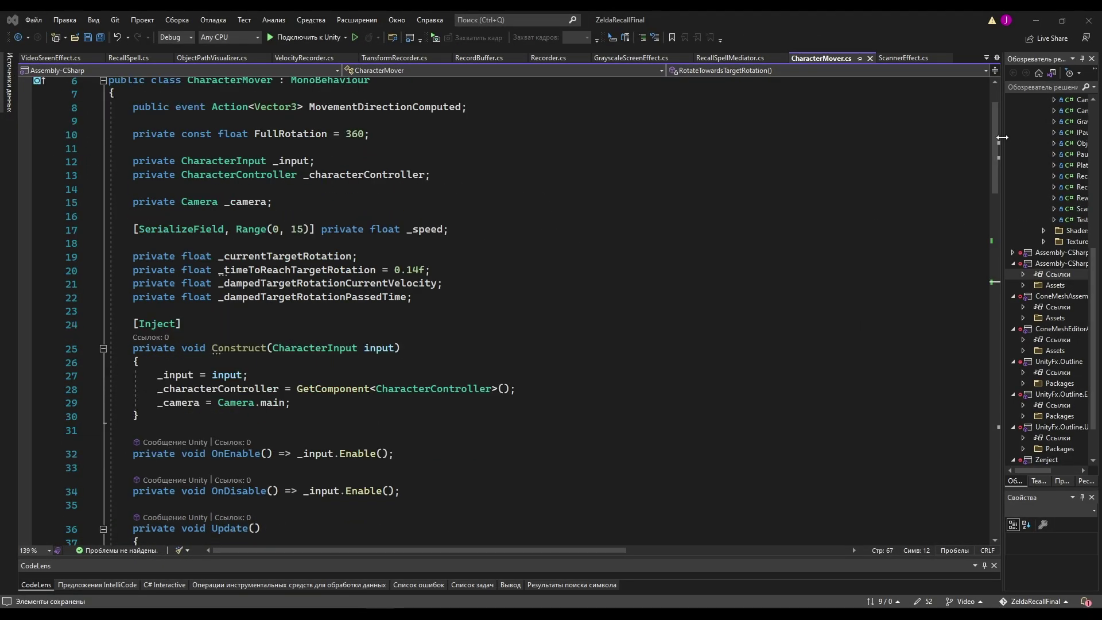
scroll(992, 148, "down", 2)
scroll(999, 161, "down", 1)
scroll(1002, 119, "up", 5)
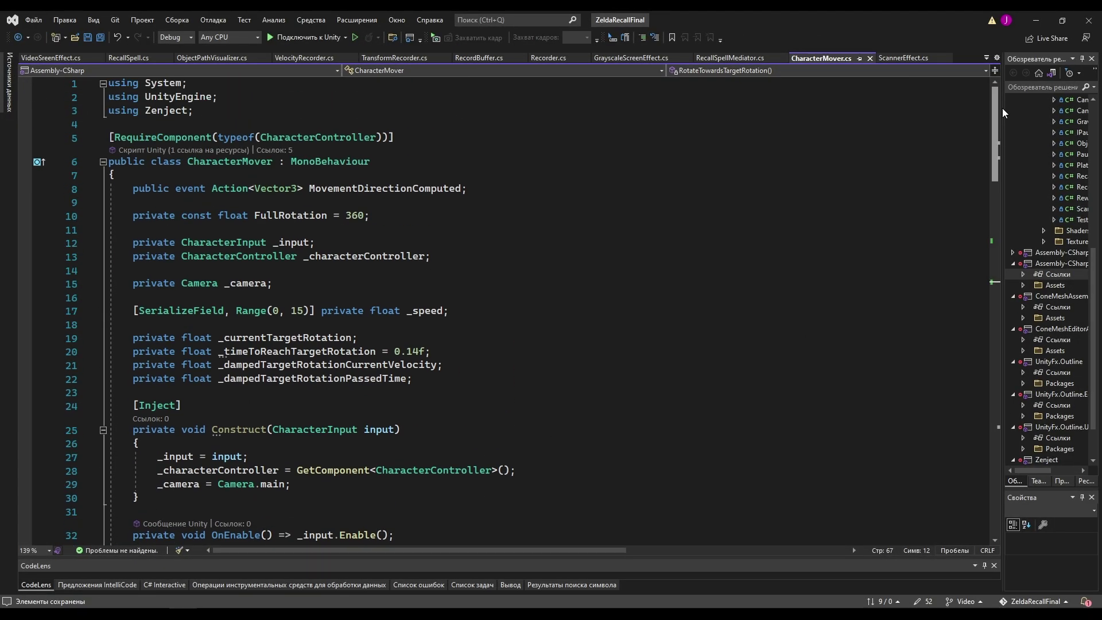
scroll(1002, 108, "down", 2)
scroll(1002, 141, "down", 2)
scroll(1001, 154, "down", 2)
scroll(1004, 171, "down", 3)
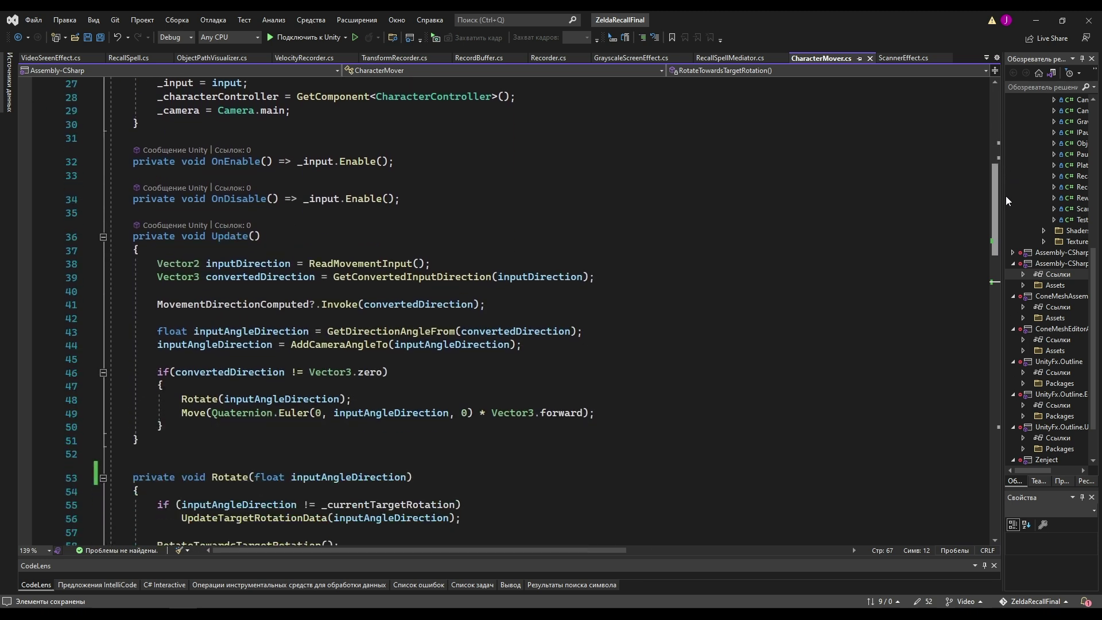
left_click_drag(1006, 196, 1034, 399)
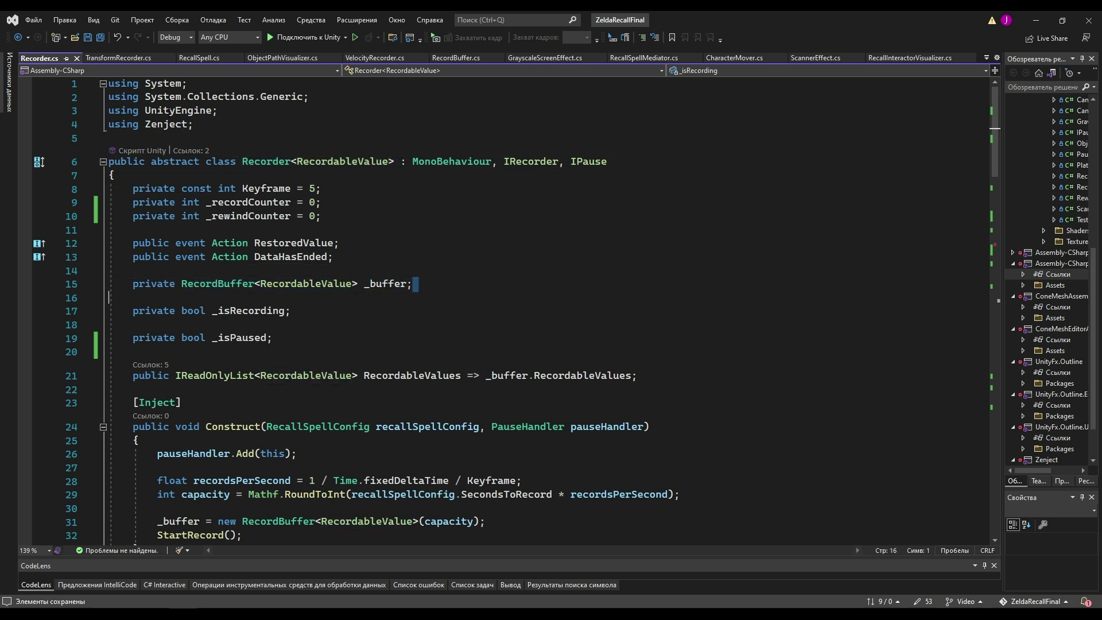
Compare the Recorder and TransformRecorder scripts, highlighting the TransformRecorder class name.
key("ctrl+Tab")
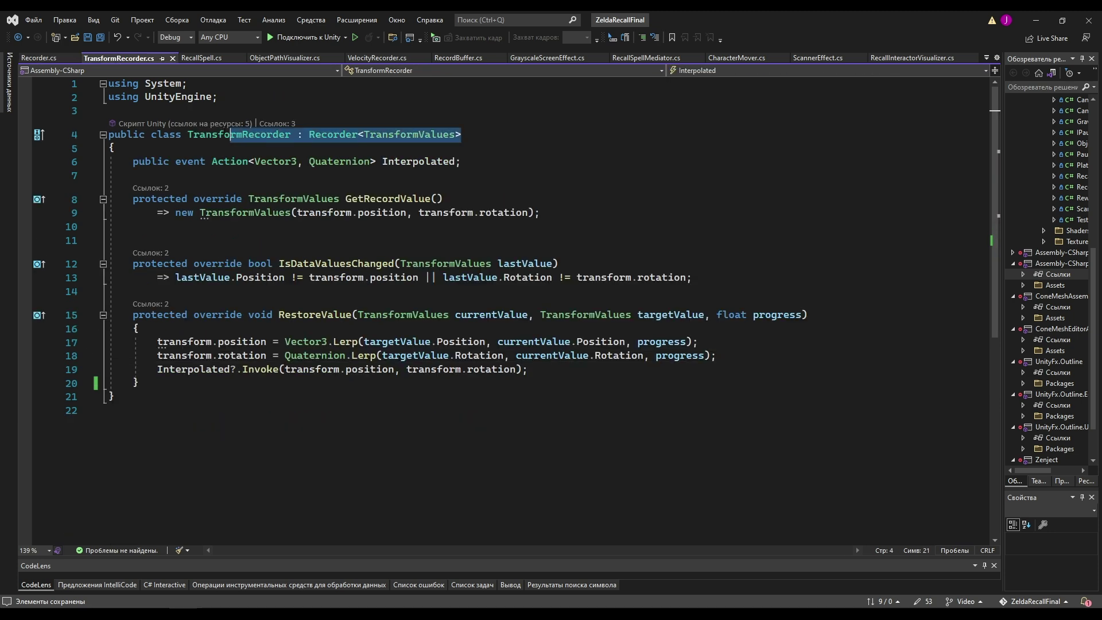
double_click(243, 139)
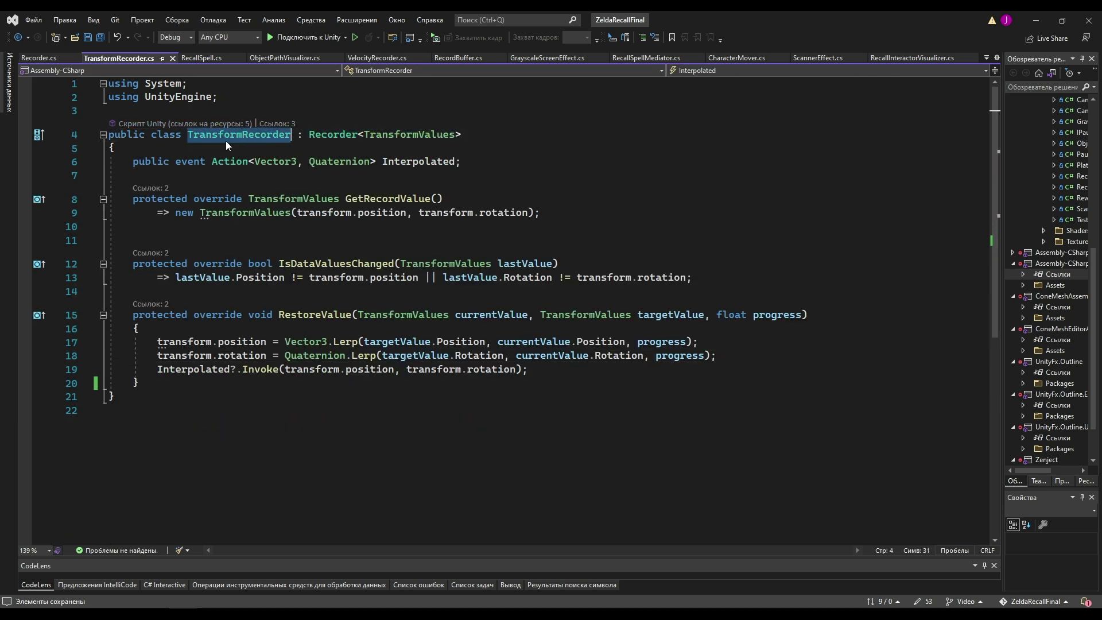
left_click(40, 57)
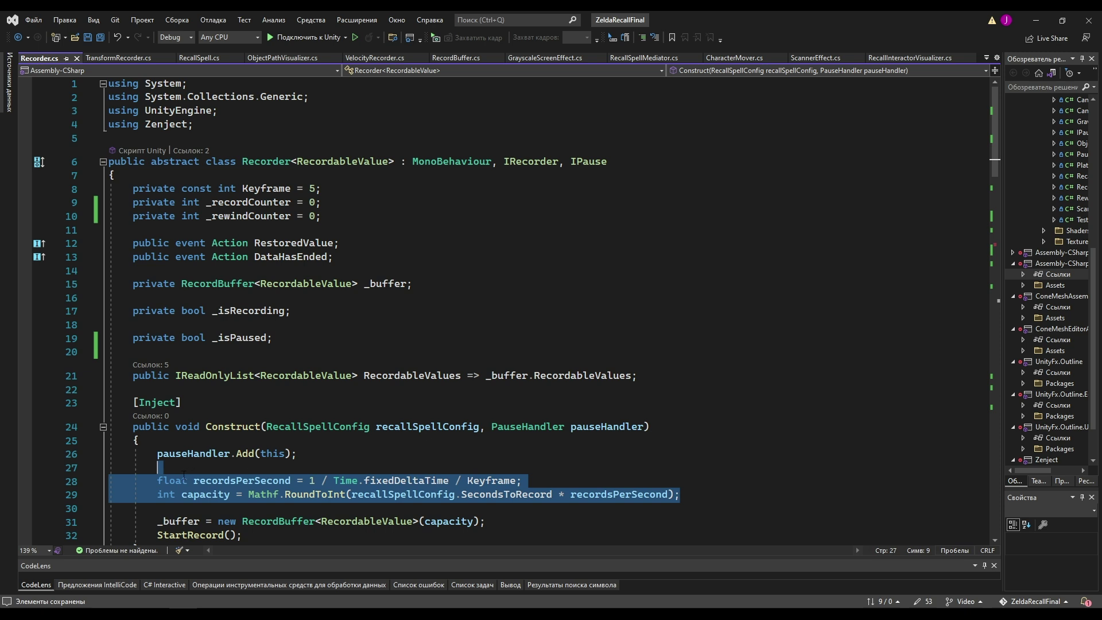
scroll(265, 466, "down", 1)
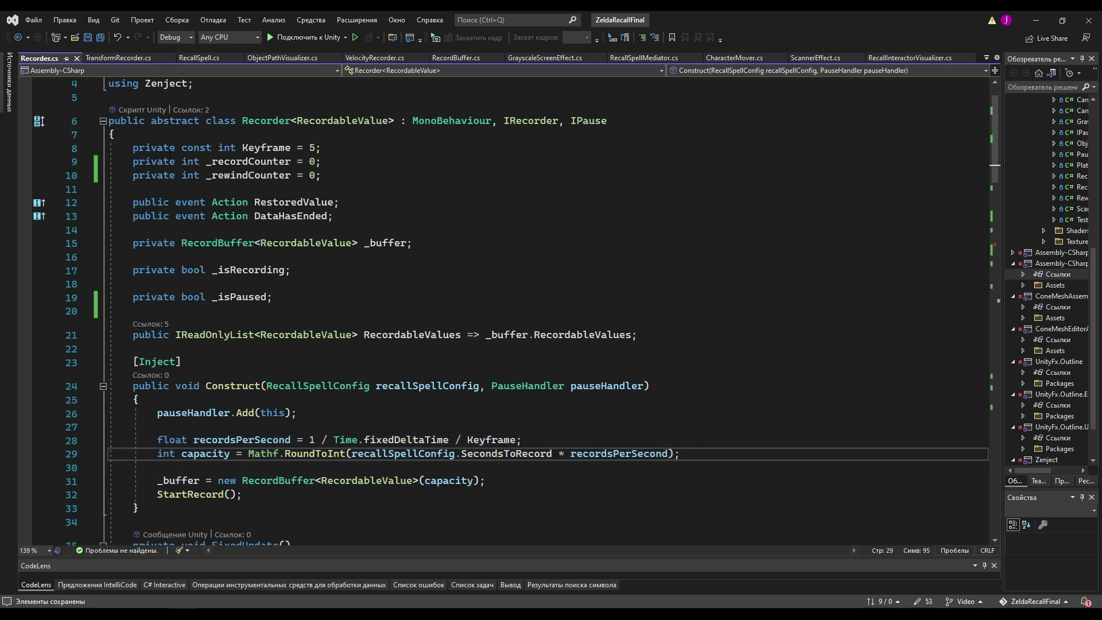
left_click(123, 54)
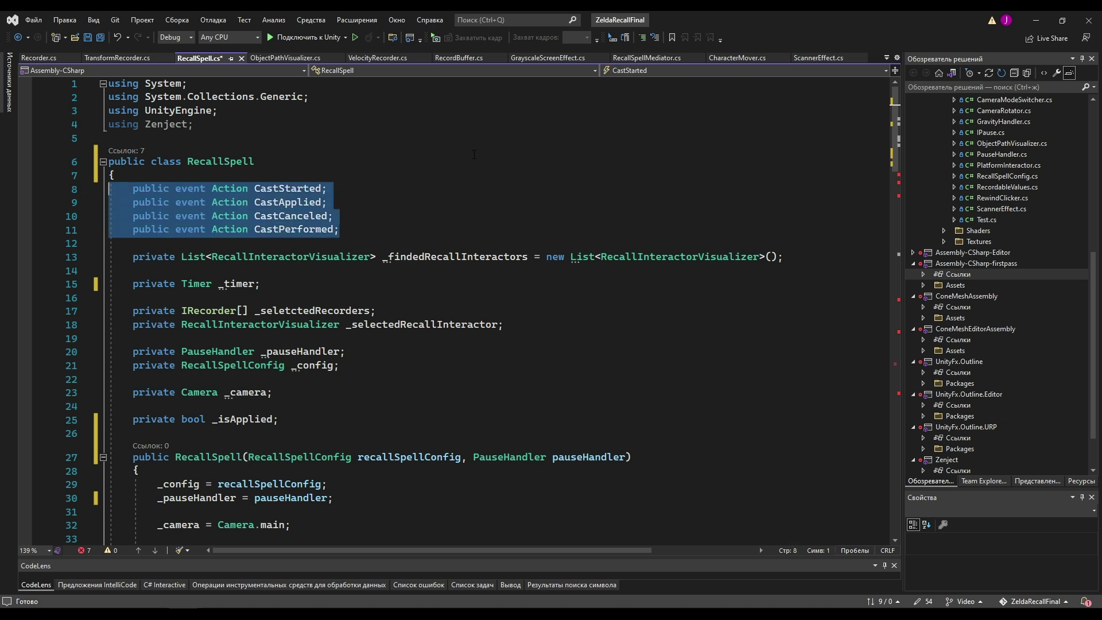
Show RecallSpellMediator's fields and event-wiring constructor, selecting a field declaration.
left_click(632, 58)
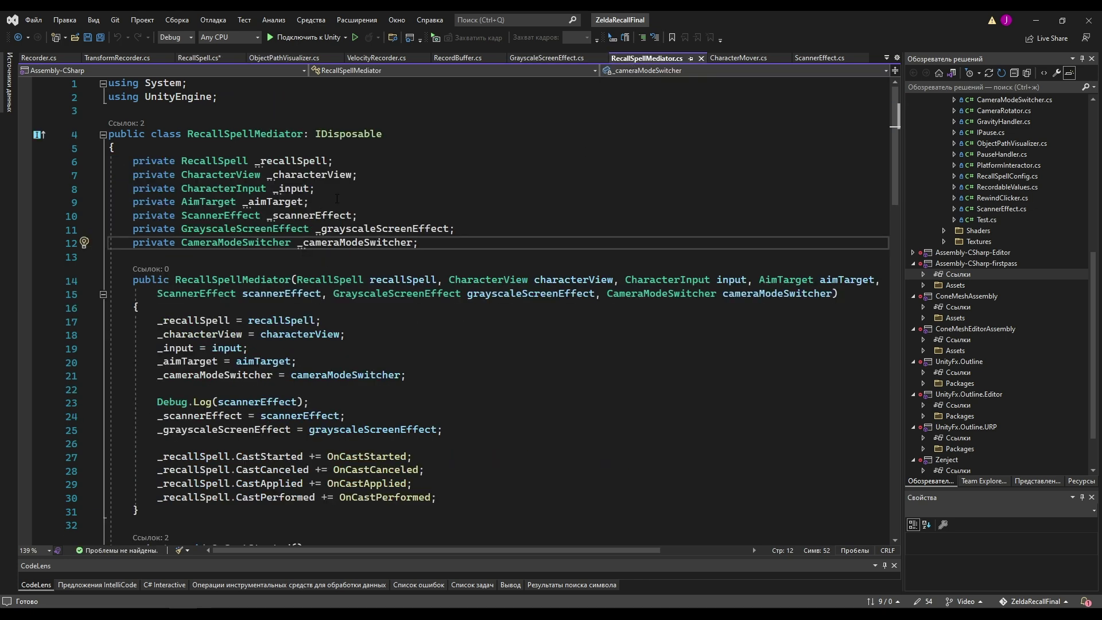
scroll(341, 214, "down", 1)
left_click_drag(474, 187, 118, 190)
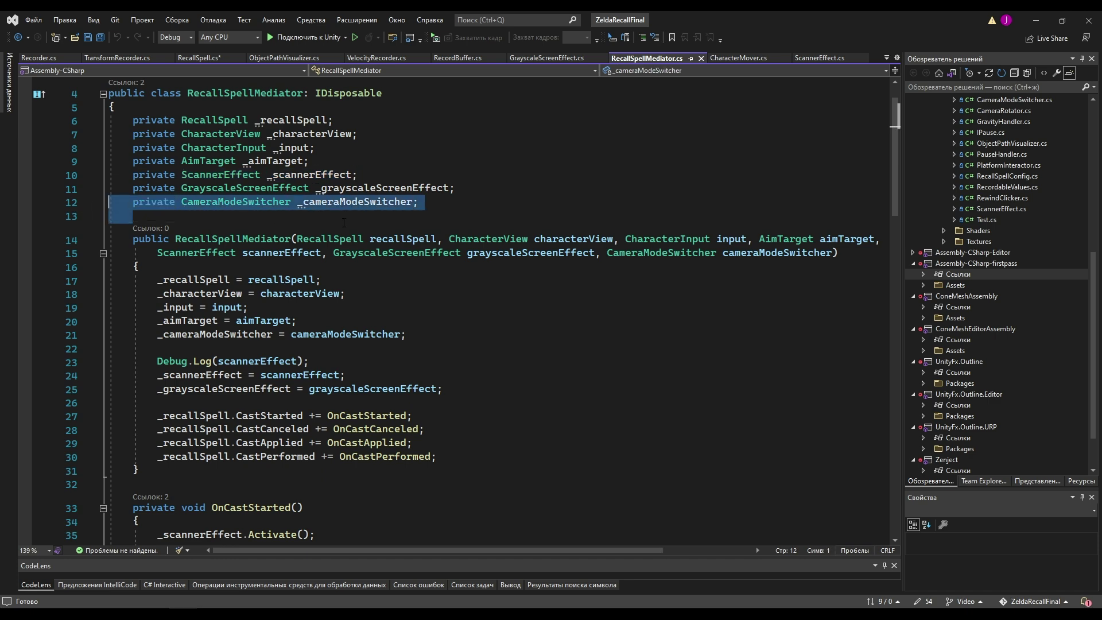
scroll(606, 388, "down", 2)
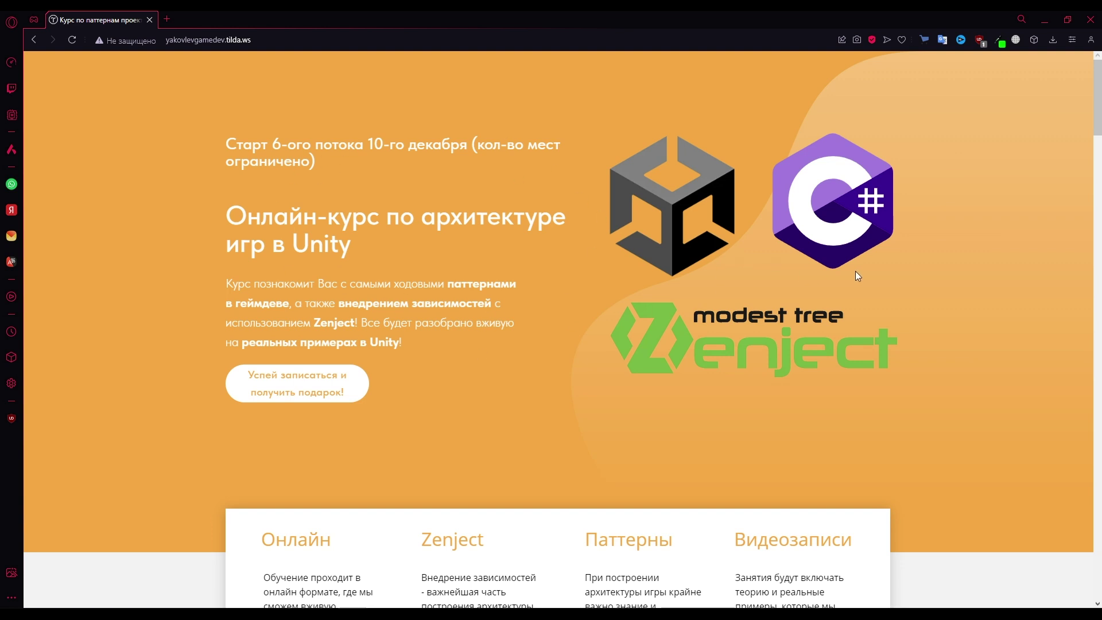
Scroll through the Unity architecture course's lesson list and pricing in Opera.
left_click_drag(1100, 130, 1077, 490)
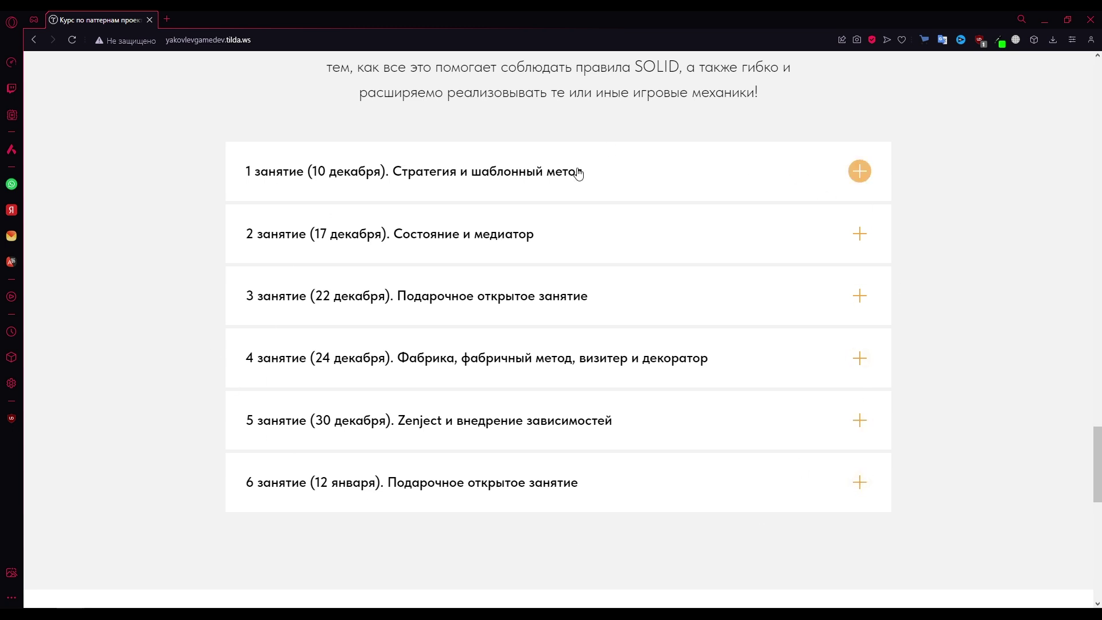
scroll(557, 458, "down", 3)
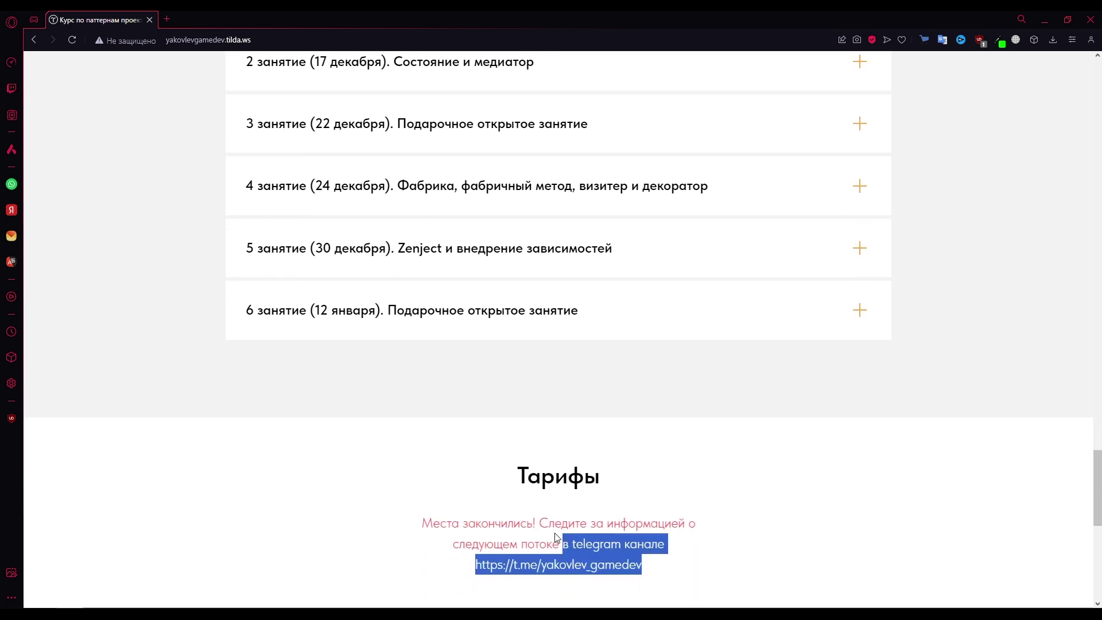
scroll(1077, 472, "up", 2)
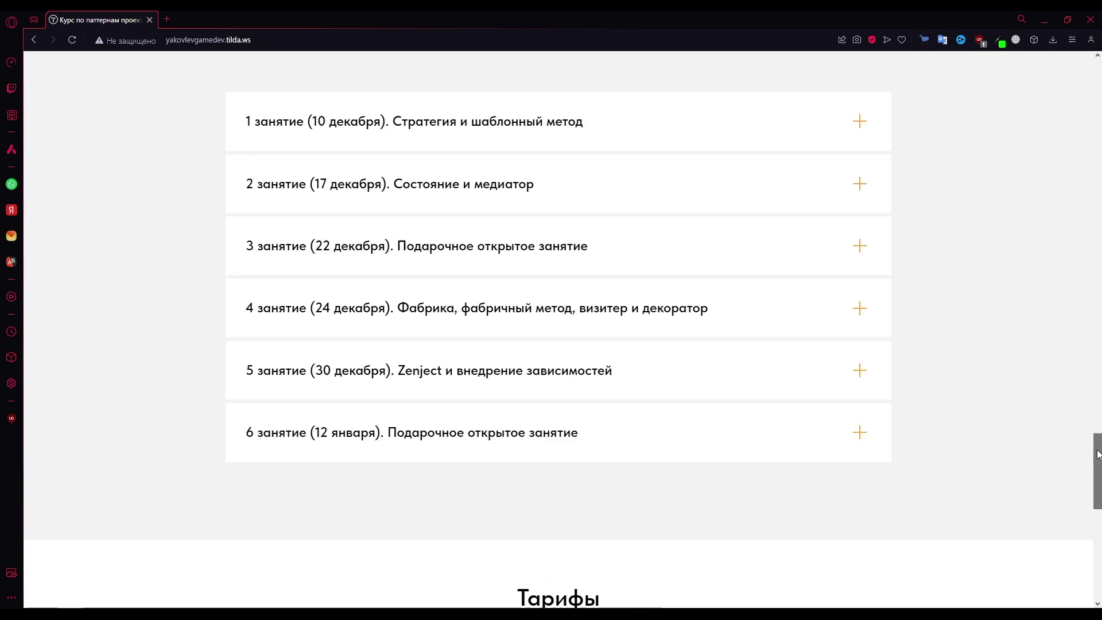
scroll(1077, 472, "up", 8)
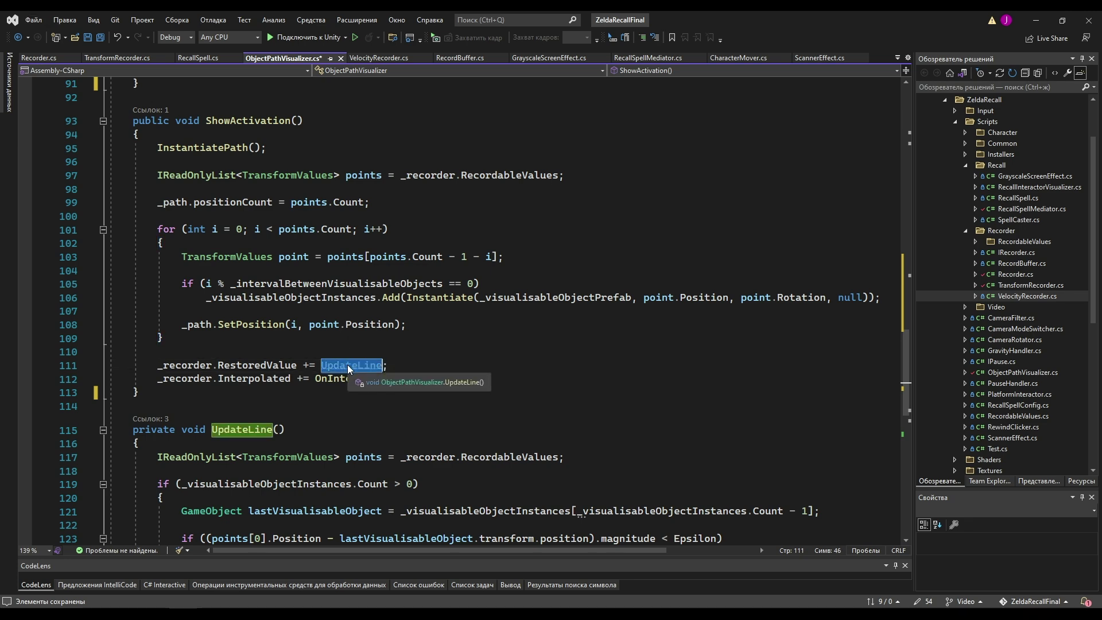
Jump to the UpdateLine method definition in ObjectPathVisualizer with F12.
key("F12")
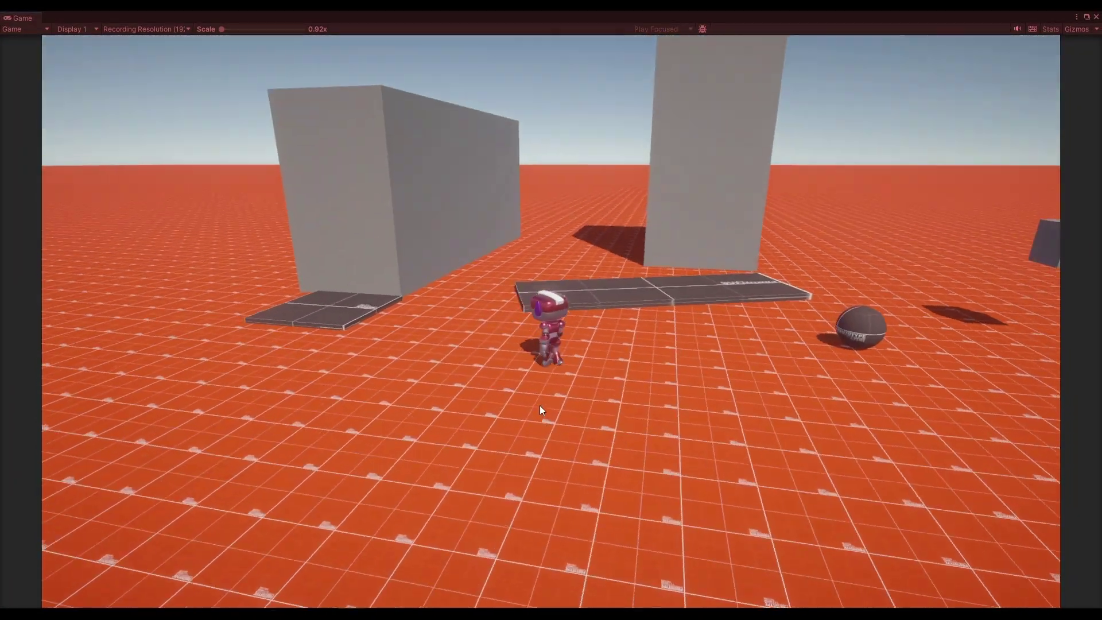
Scan for Recall targets, rescan from the pad, and apply Recall to the aimed floor pad.
left_click(539, 408)
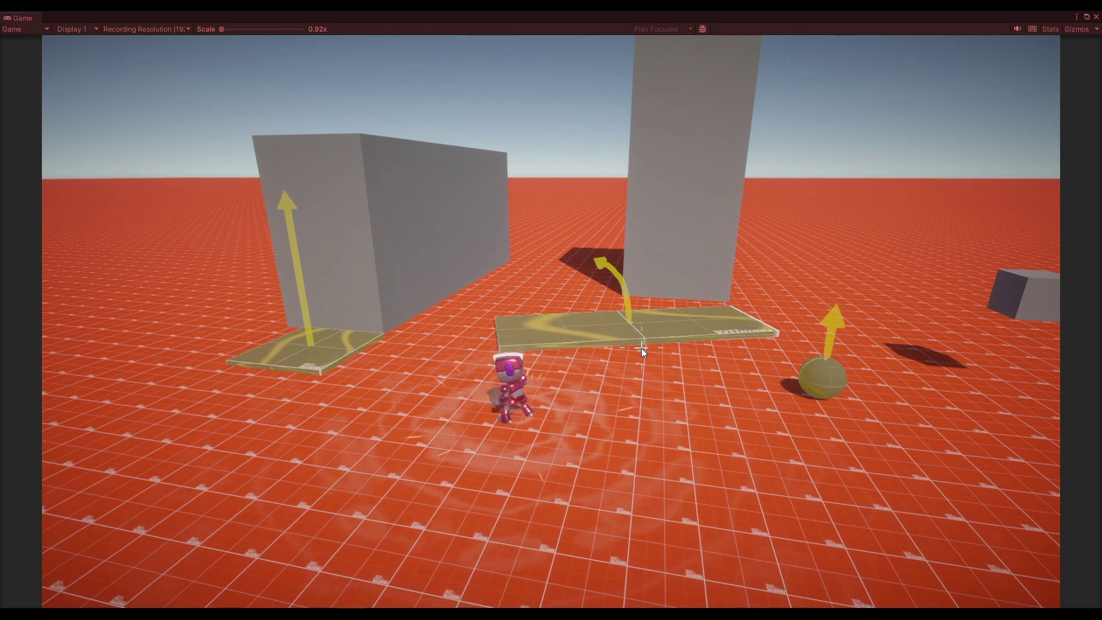
left_click(328, 359)
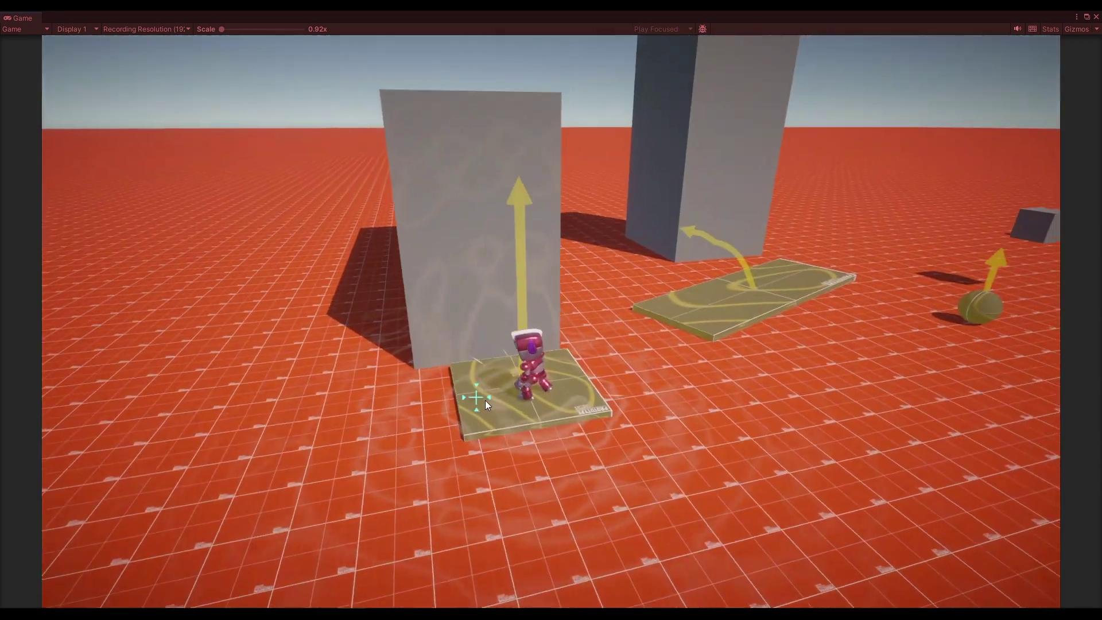
left_click(485, 401)
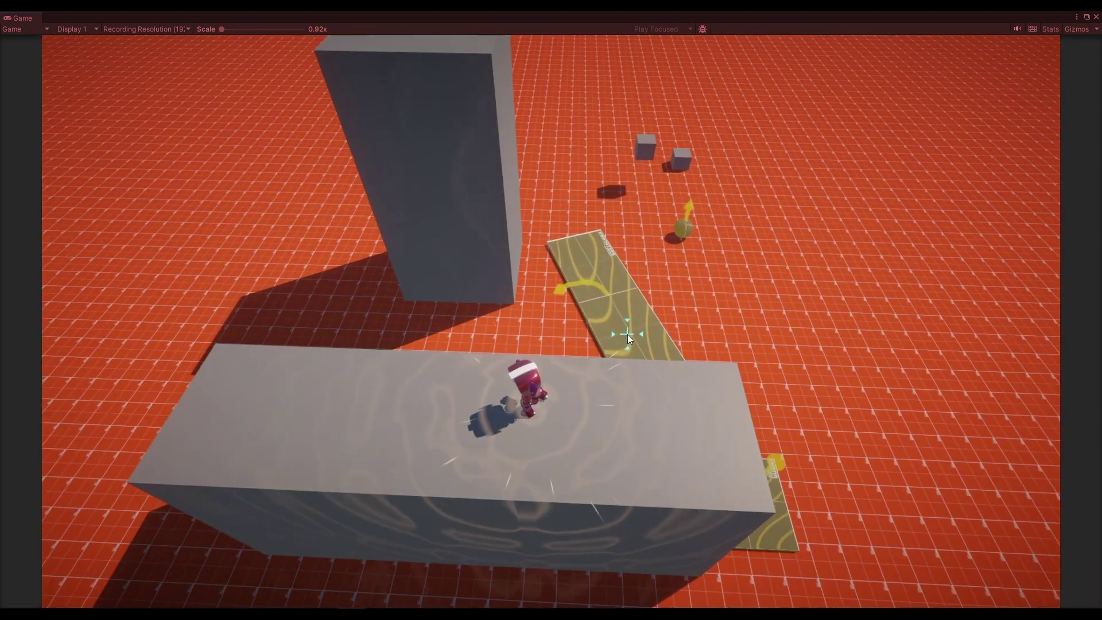
left_click(628, 334)
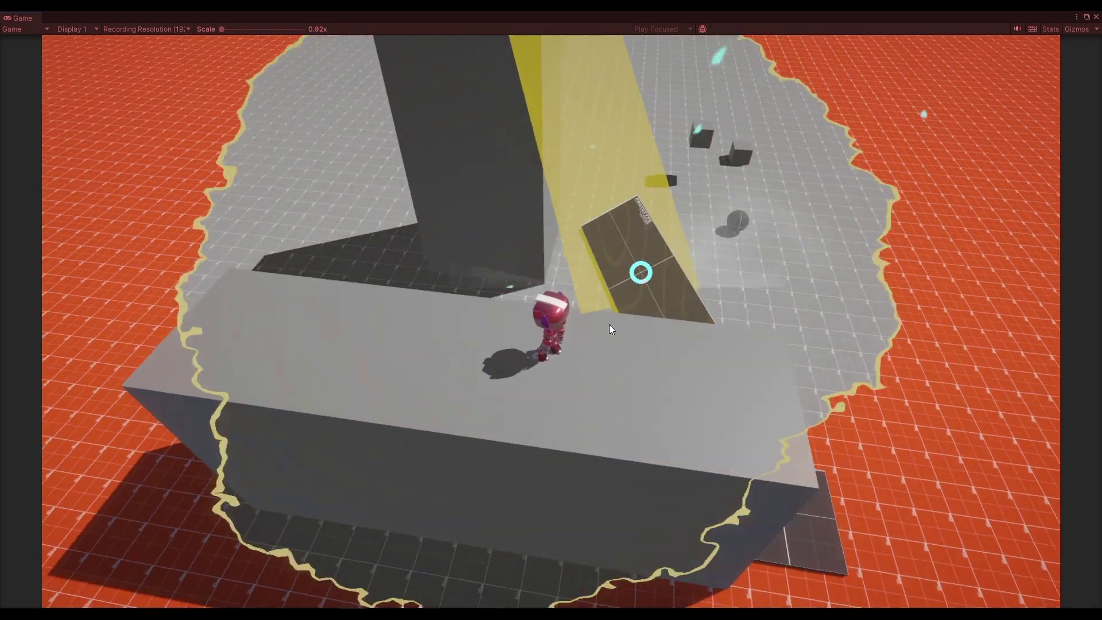